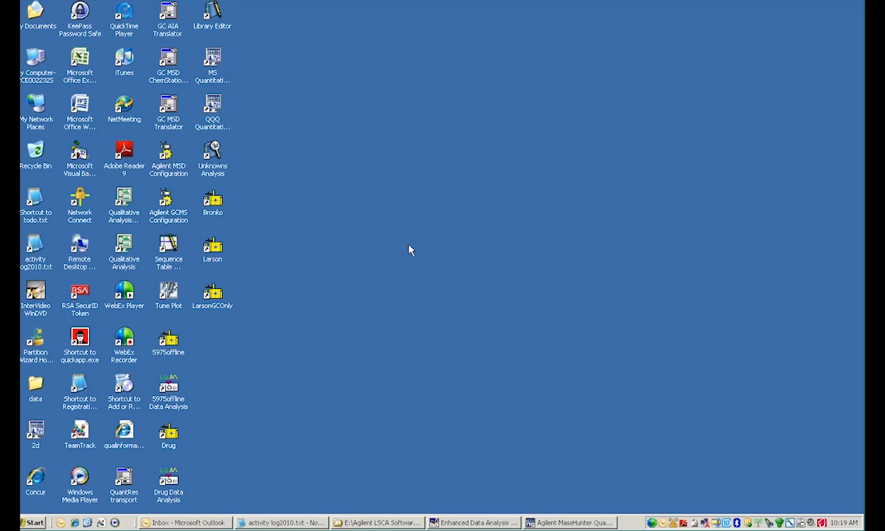
Switch to Enhanced Data Analysis and examine the voadata folder under EnvDemo, then minimize the window.
left_click(473, 522)
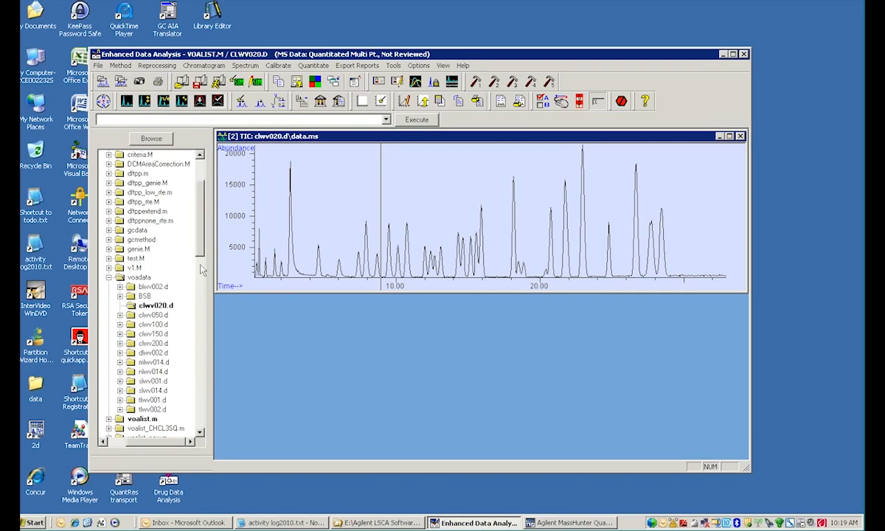
scroll(189, 222, "up", 2)
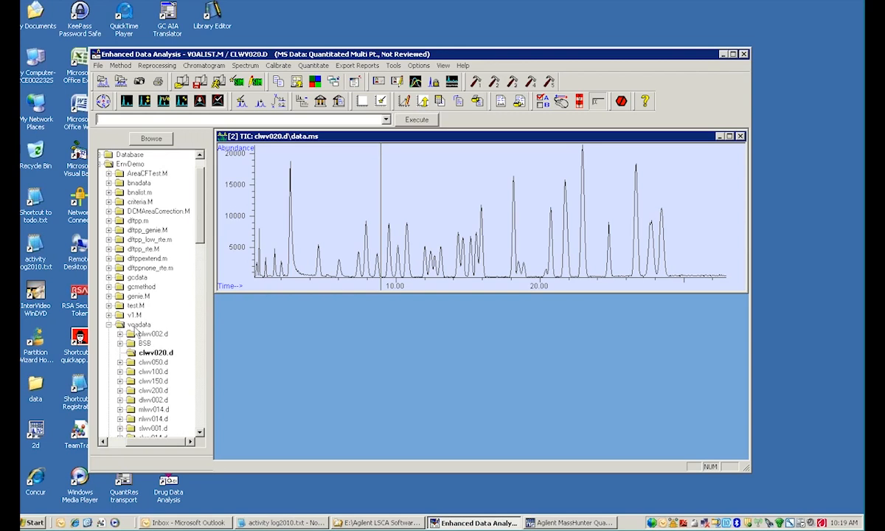
left_click(723, 54)
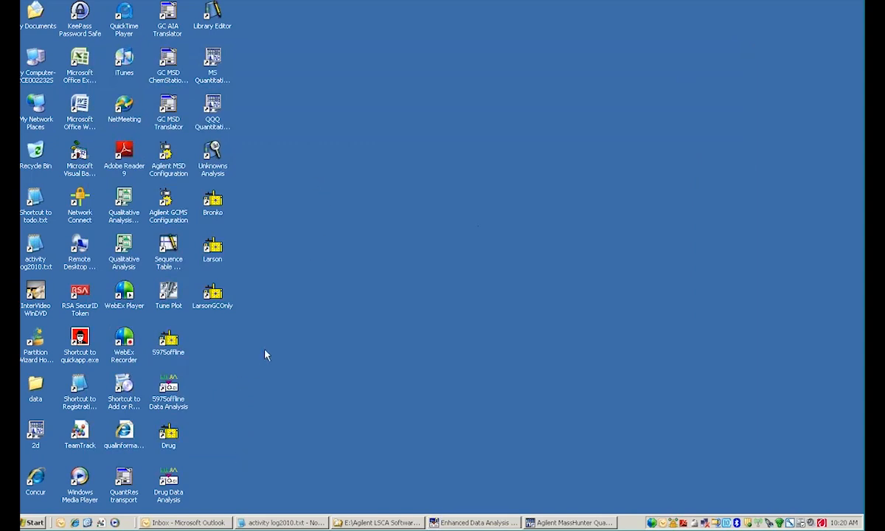
Launch GC MSD Translator and set the folder of data files to import to D:\EnvDemo\voadata.
left_click(164, 110)
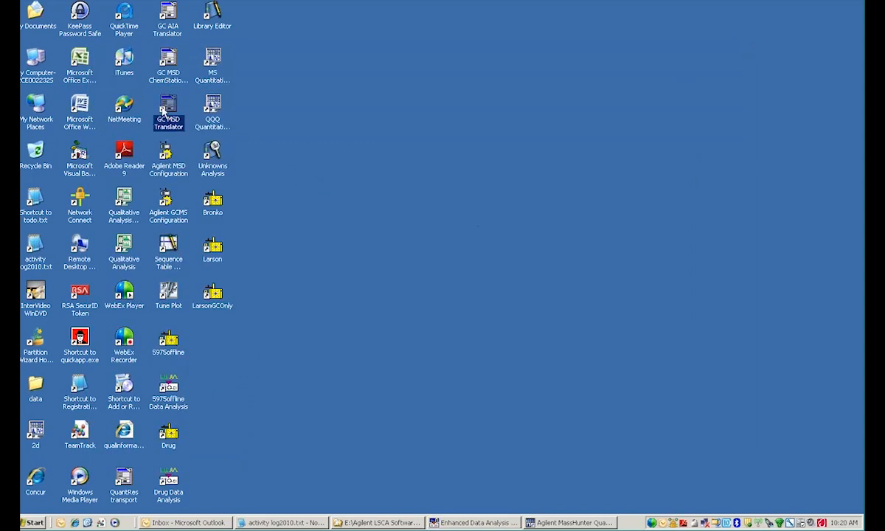
double_click(163, 111)
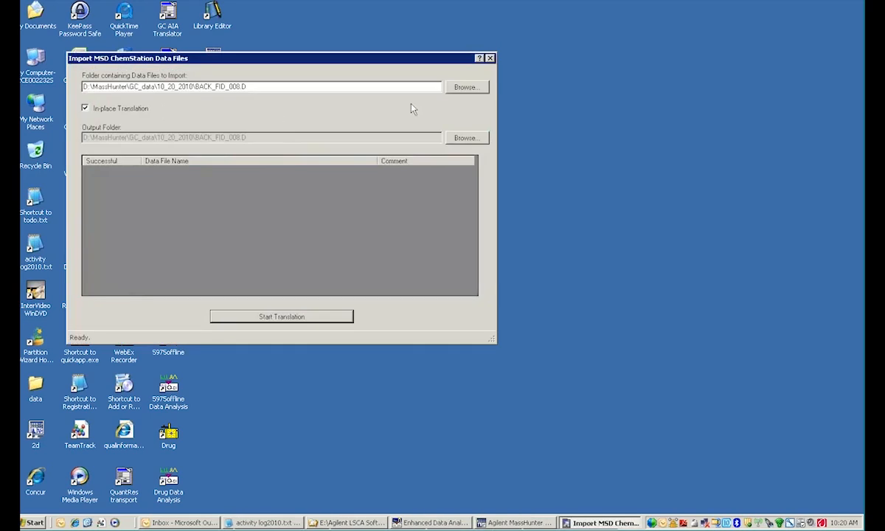
left_click(450, 87)
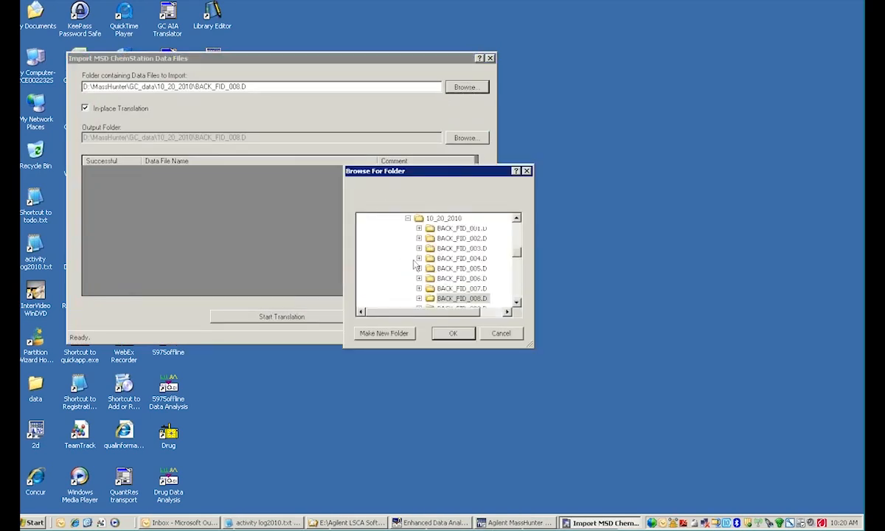
left_click(519, 233)
left_click_drag(518, 229, 518, 227)
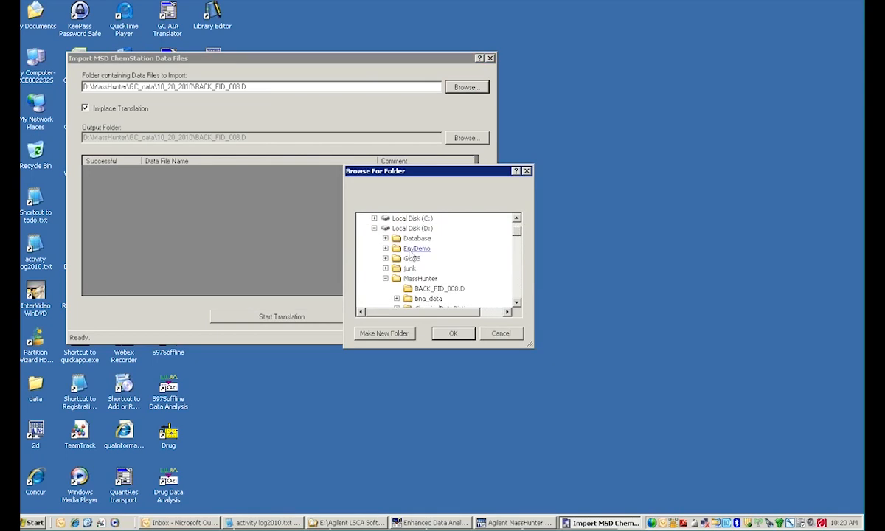
left_click(410, 249)
scroll(480, 274, "down", 3)
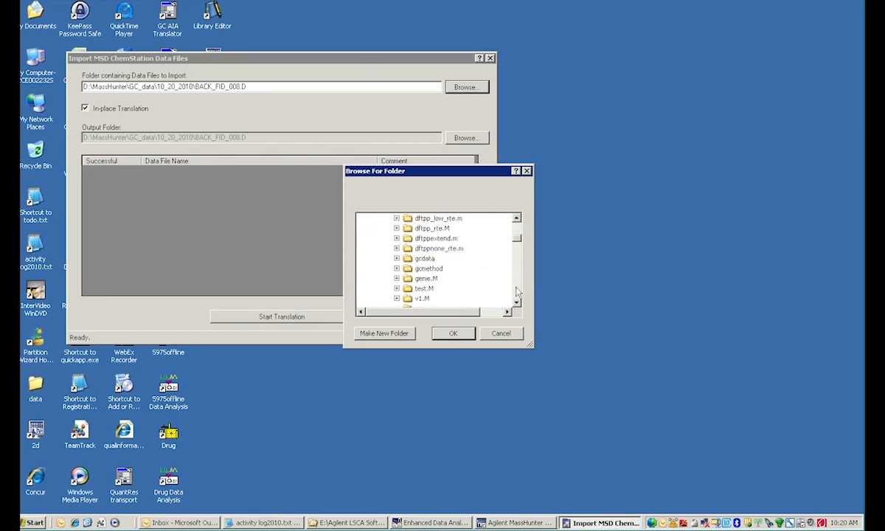
scroll(484, 273, "down", 5)
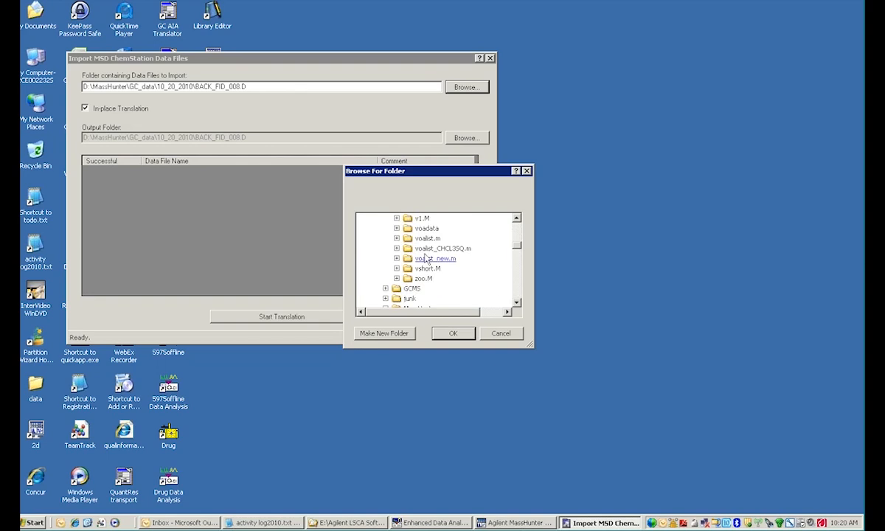
left_click(407, 228)
left_click(452, 334)
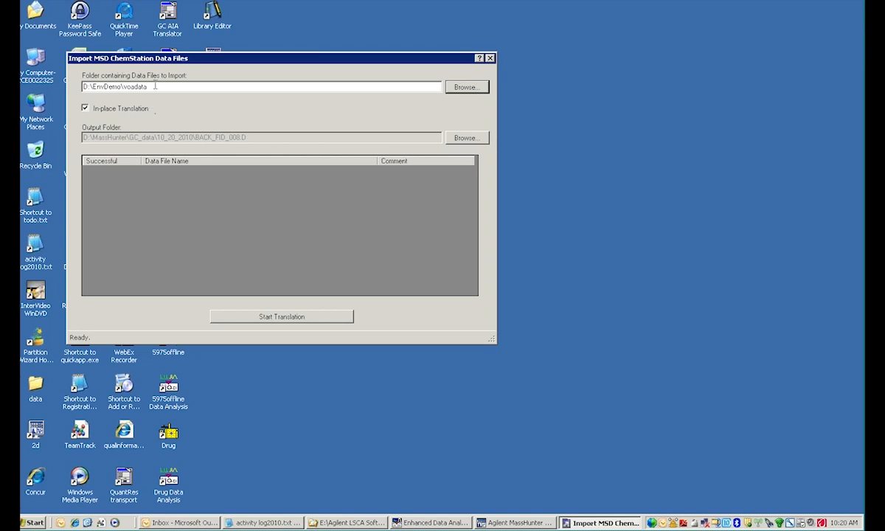
Turn off in-place translation and set the output folder to D:\Migration\Volatiles.
left_click(86, 109)
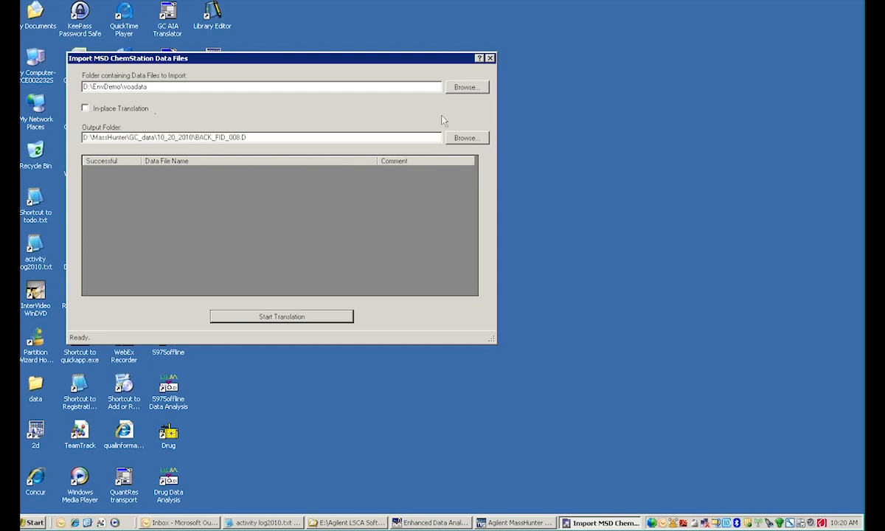
left_click(463, 139)
left_click_drag(520, 255, 519, 223)
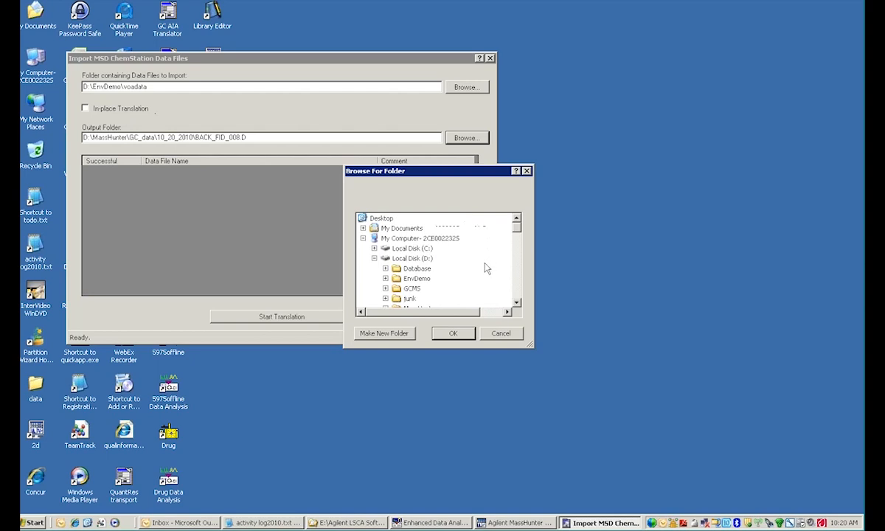
scroll(479, 284, "down", 1)
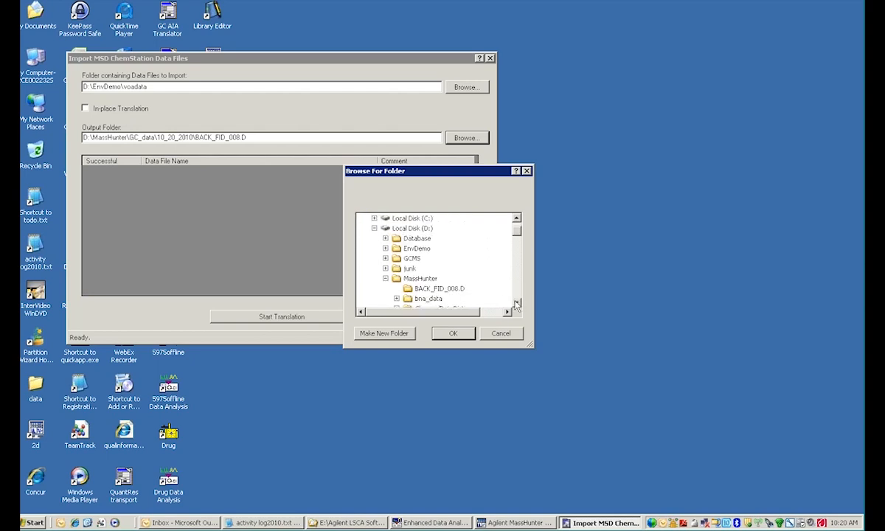
left_click(385, 278)
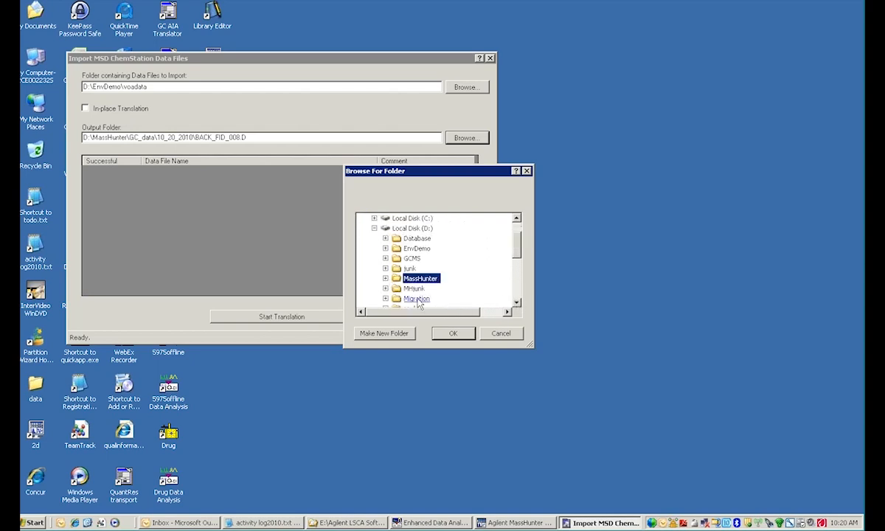
left_click(417, 298)
left_click(424, 299)
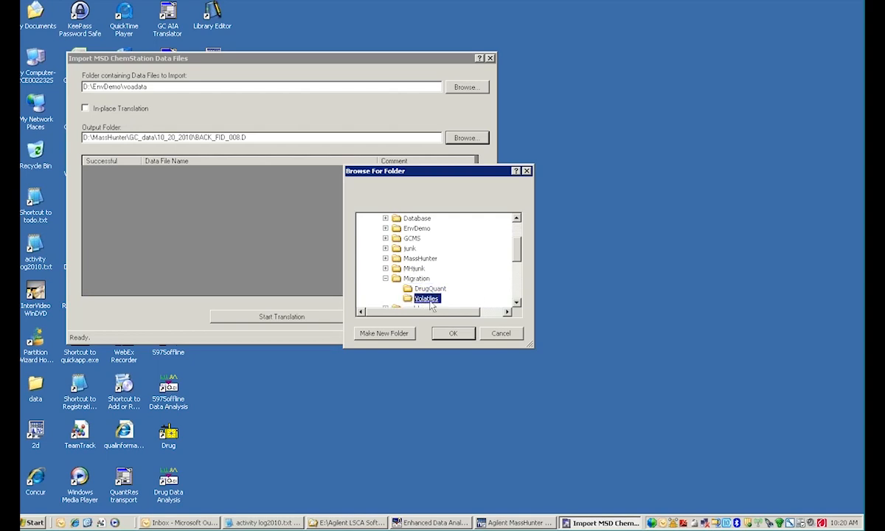
left_click(453, 333)
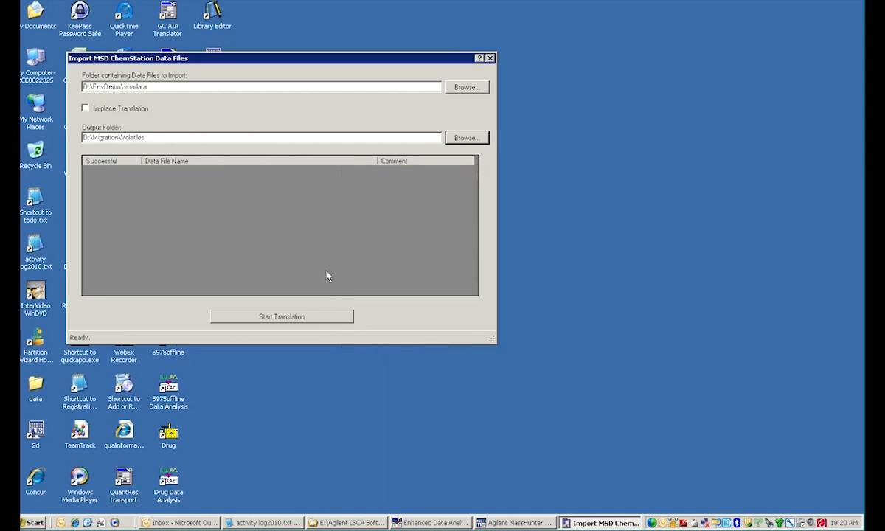
Run the translation of the voadata files and close the translator.
left_click(283, 317)
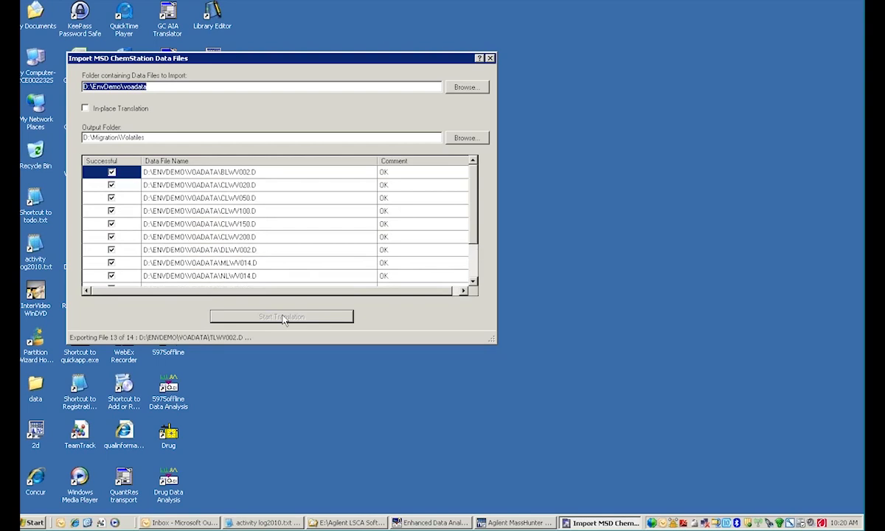
left_click(282, 317)
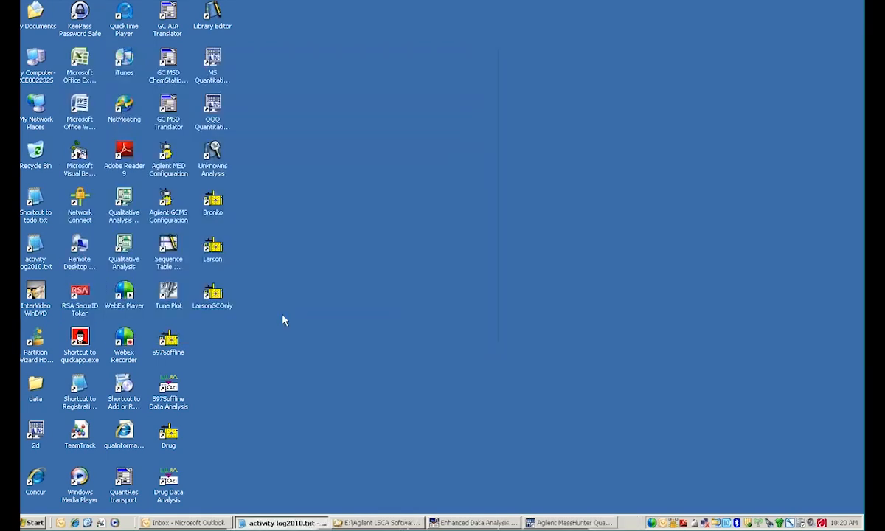
Switch to the file explorer and examine D:\Migration\Volatiles, including the AcqData contents of BLWV002.D.
left_click(377, 522)
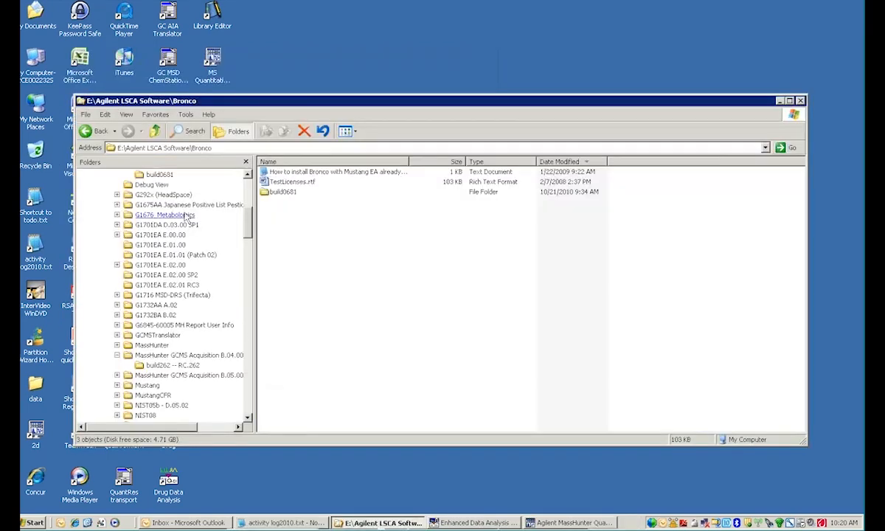
left_click_drag(245, 215, 233, 188)
left_click(139, 255)
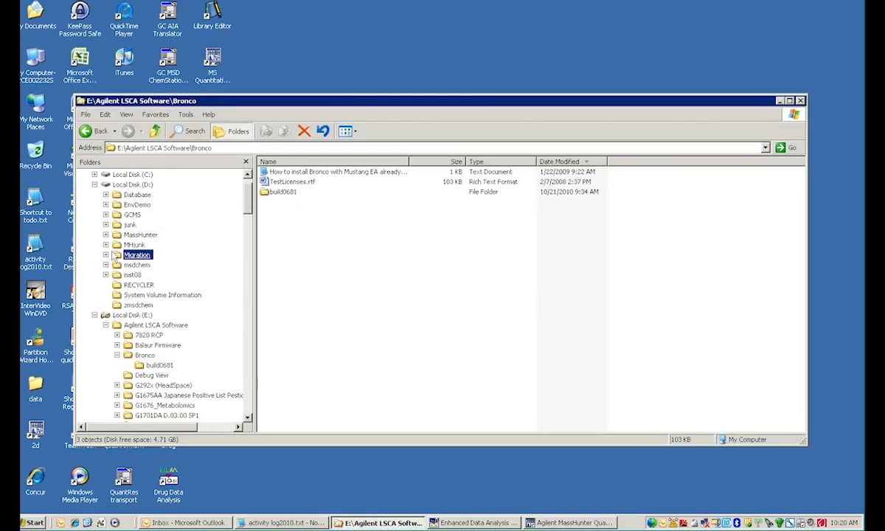
left_click(153, 275)
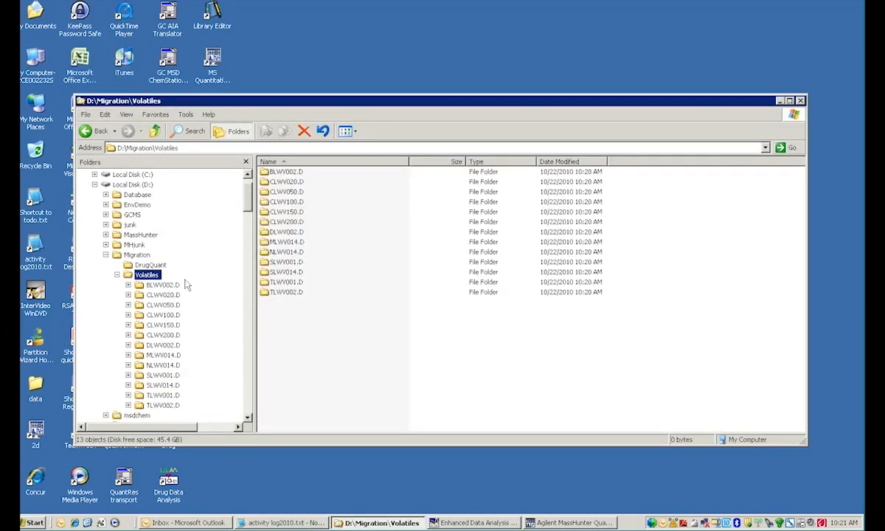
left_click(168, 286)
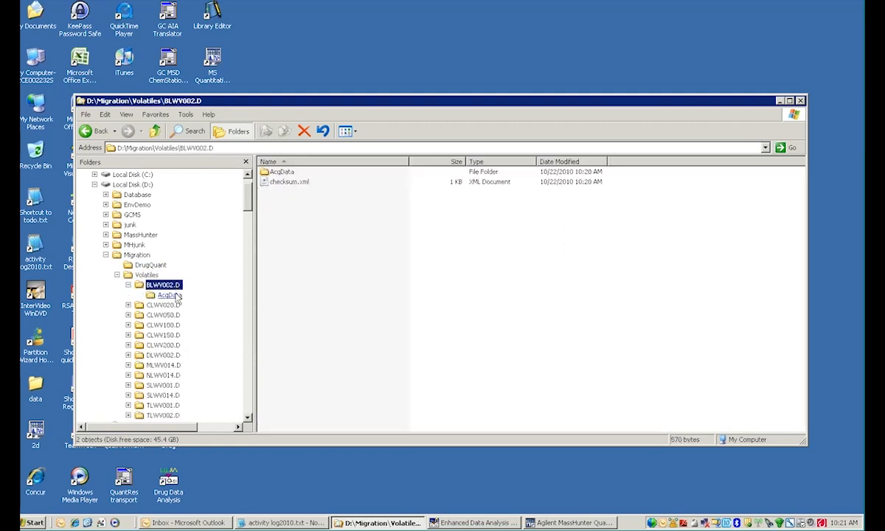
double_click(280, 172)
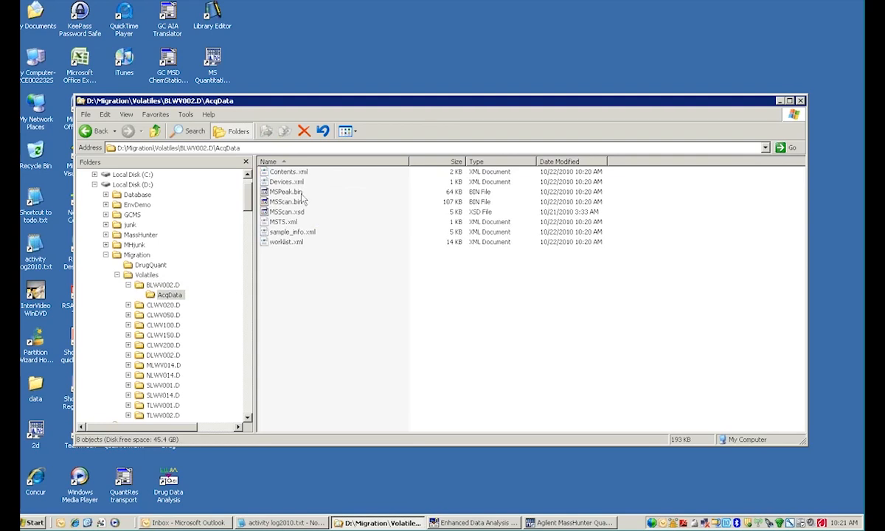
left_click(128, 285)
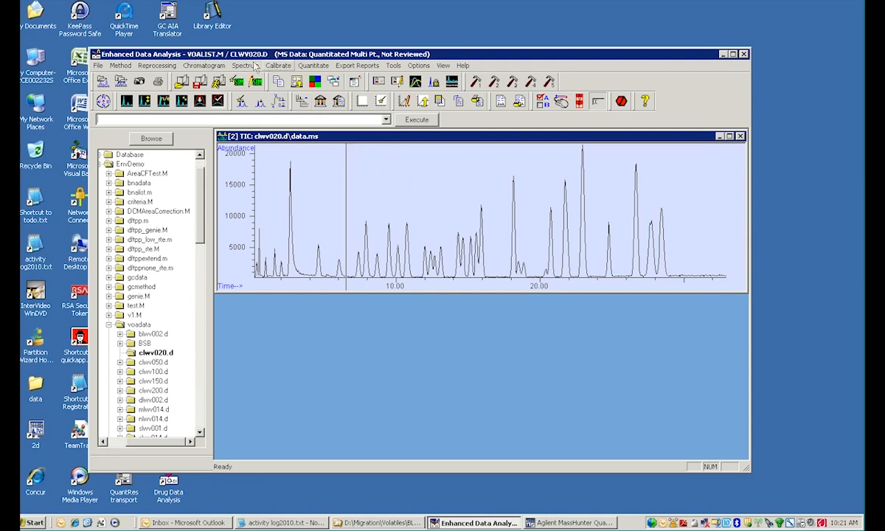
In Enhanced Data Analysis, examine the method's compound database, including Carbon Tetrachloride's calibration, then close it without changes and minimize the window.
left_click(284, 67)
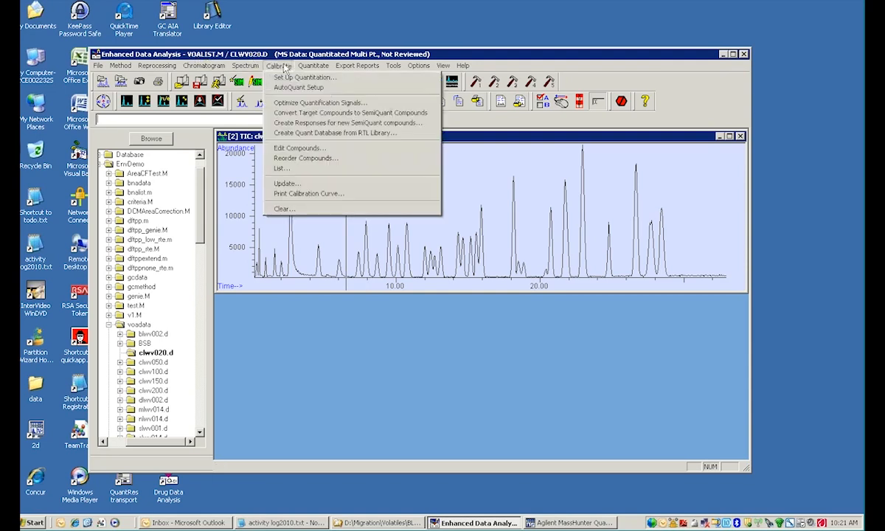
left_click(288, 148)
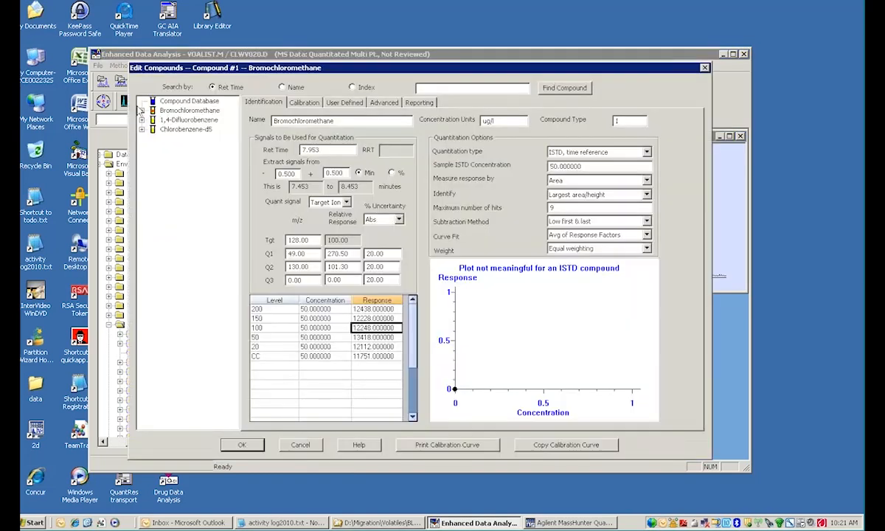
left_click(141, 110)
left_click(141, 241)
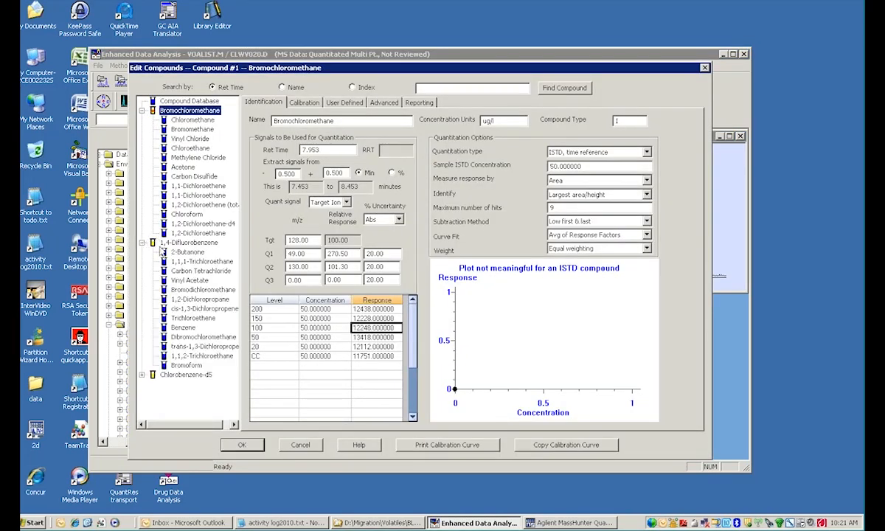
left_click(142, 375)
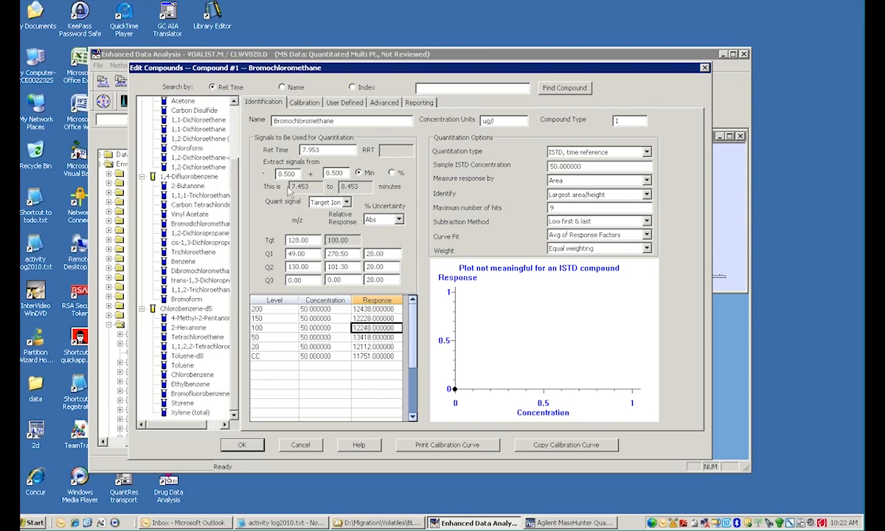
left_click(200, 204)
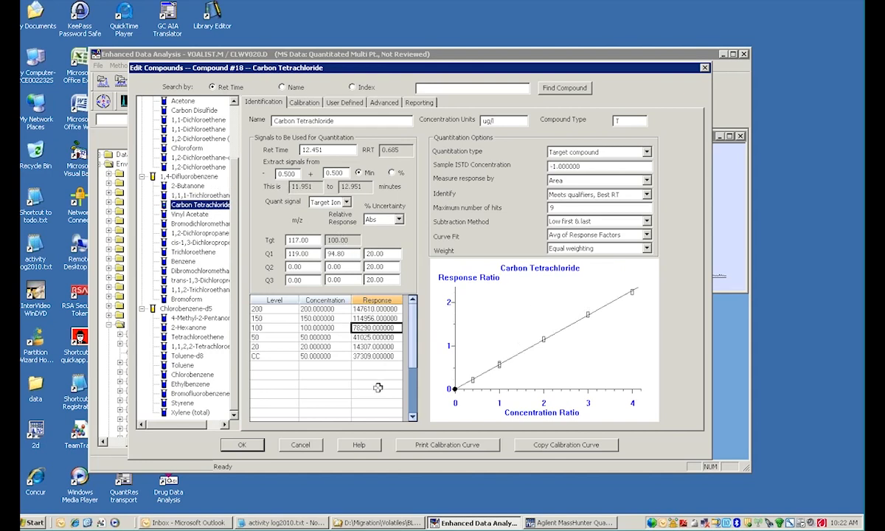
left_click(314, 447)
left_click(416, 289)
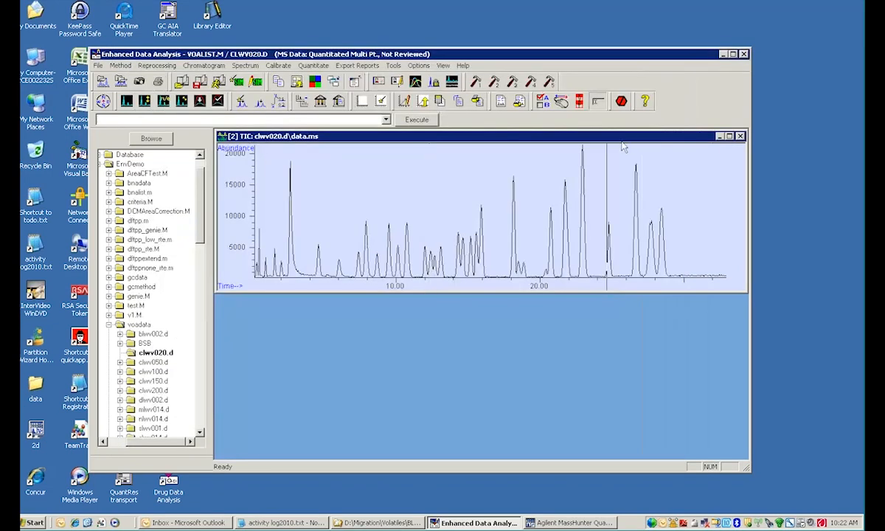
left_click(724, 56)
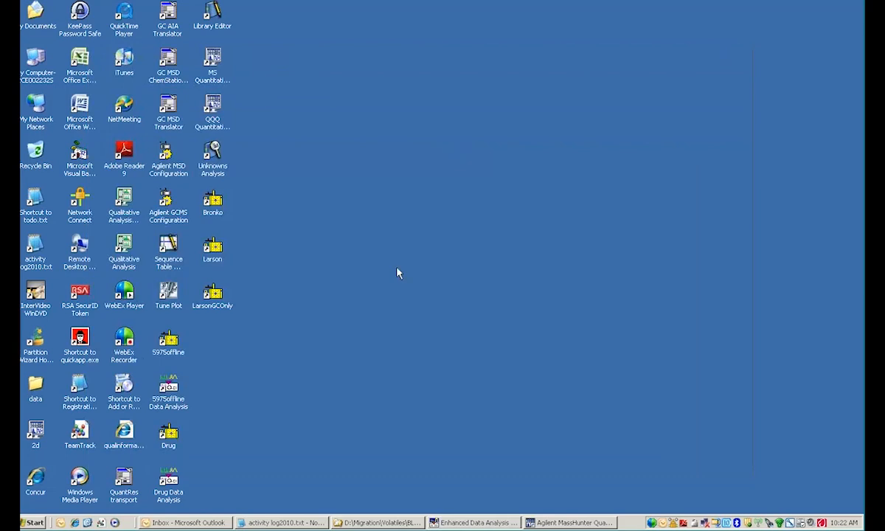
Start the MSD ChemStation quant database translator and choose D:\EnvDemo\voalist.m\qdb.mth as the input database.
double_click(171, 80)
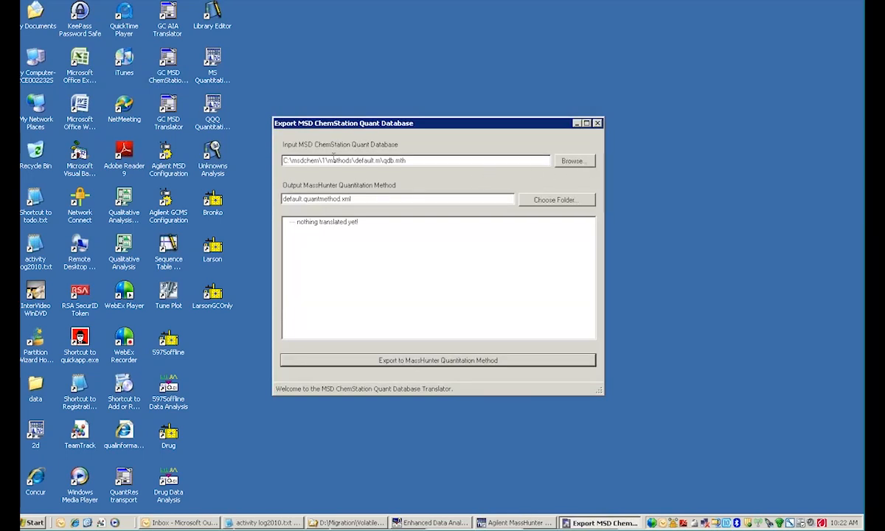
left_click(573, 161)
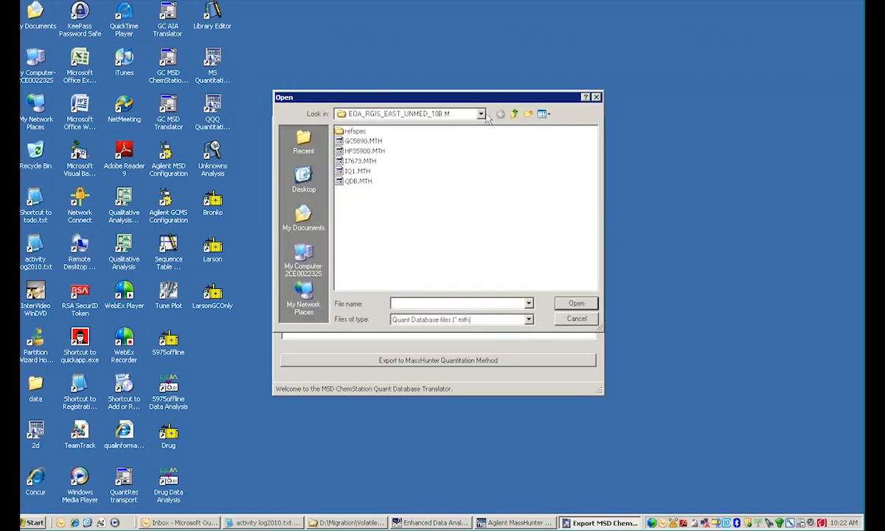
left_click(481, 113)
left_click(409, 172)
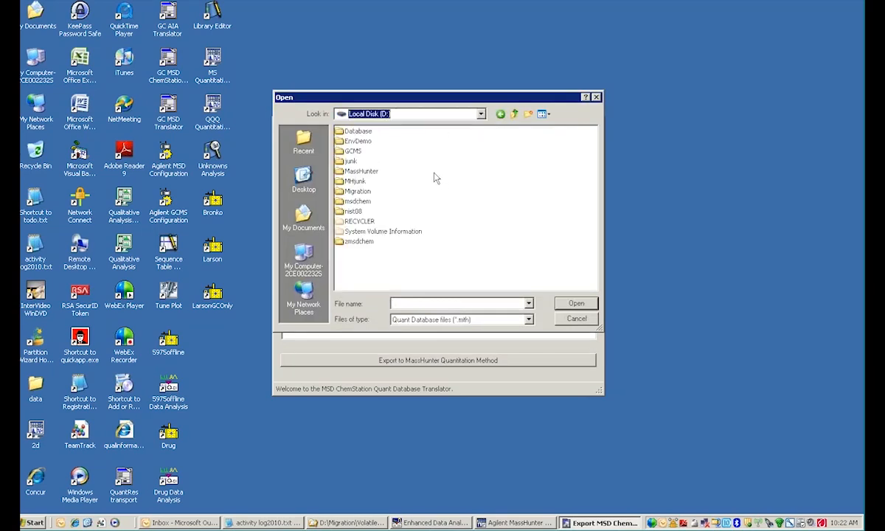
double_click(361, 142)
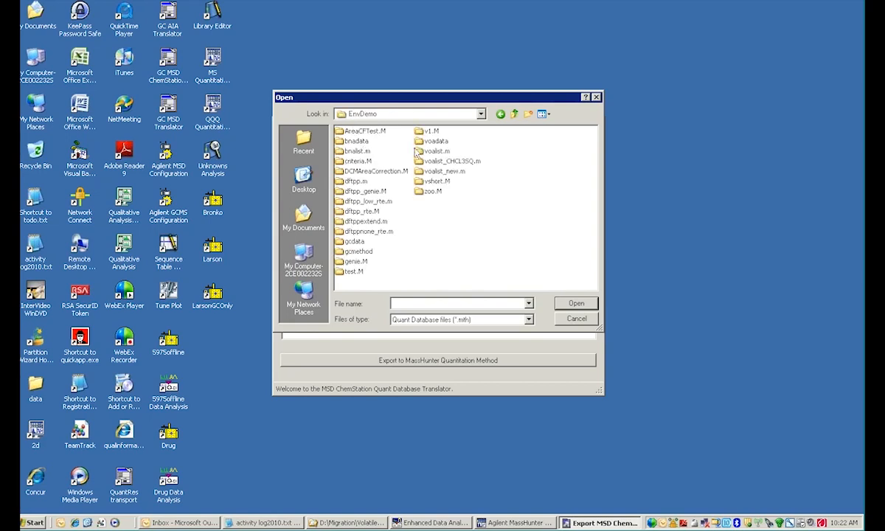
double_click(433, 151)
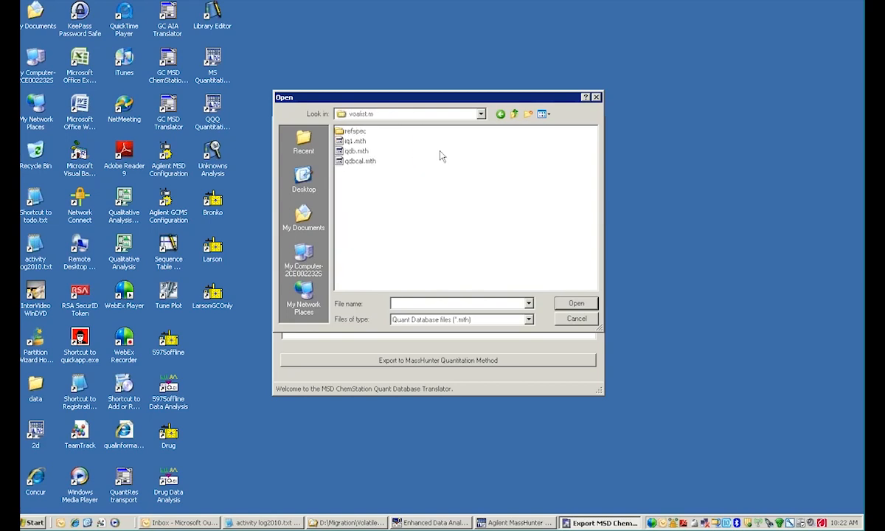
left_click(356, 151)
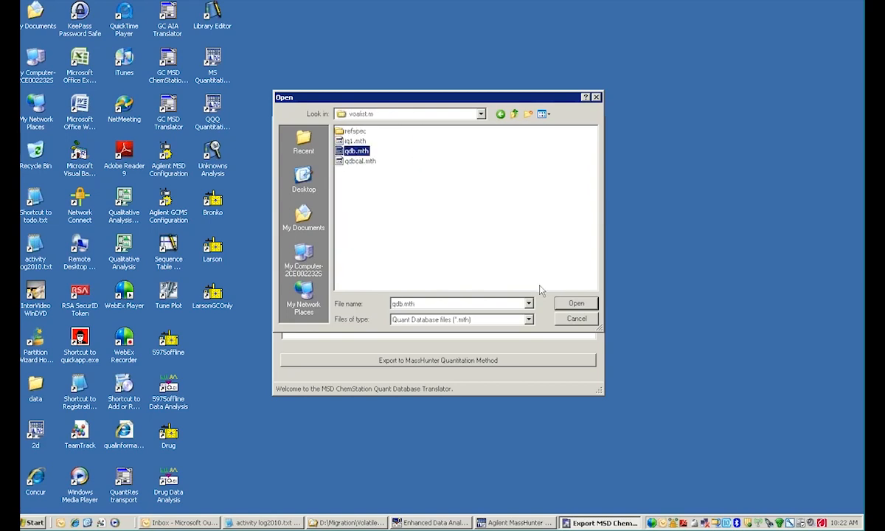
left_click(575, 303)
Set the output folder for the MassHunter quantitation method to D:\Migration\Volatiles.
left_click(558, 199)
scroll(516, 249, "up", 4)
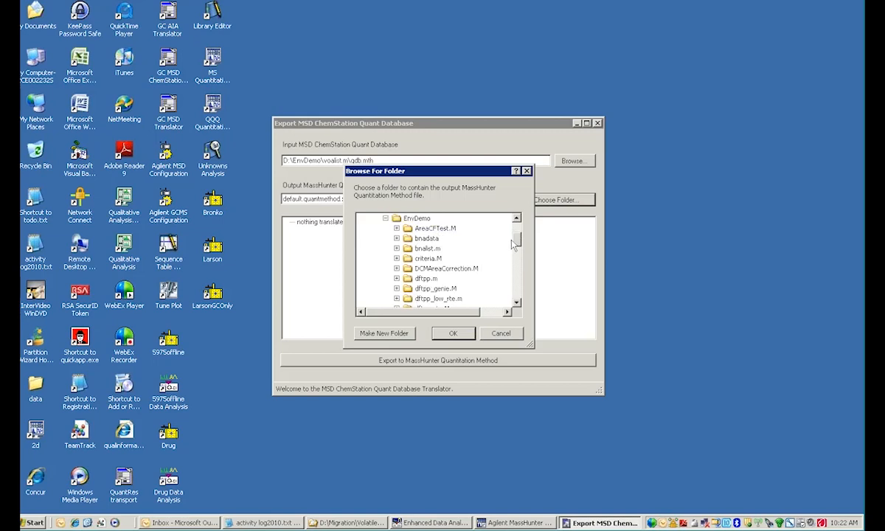
left_click(512, 239)
left_click(397, 219)
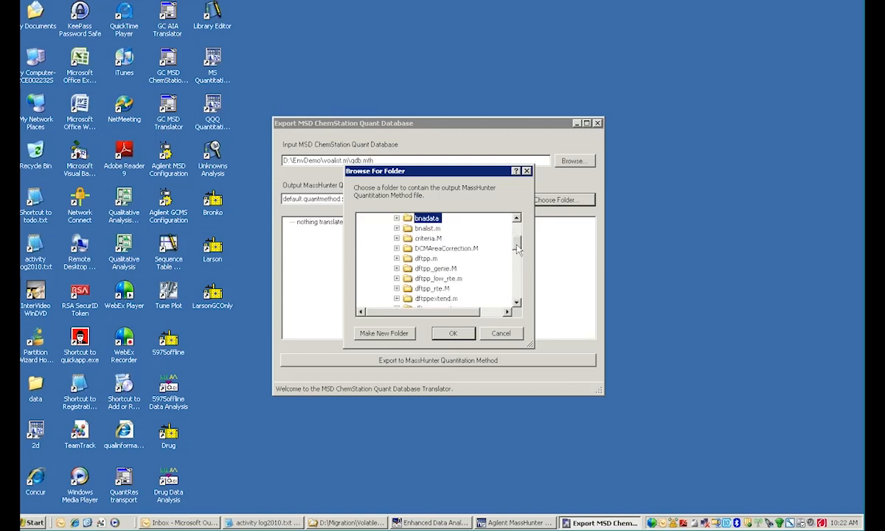
scroll(516, 243, "up", 2)
left_click(386, 258)
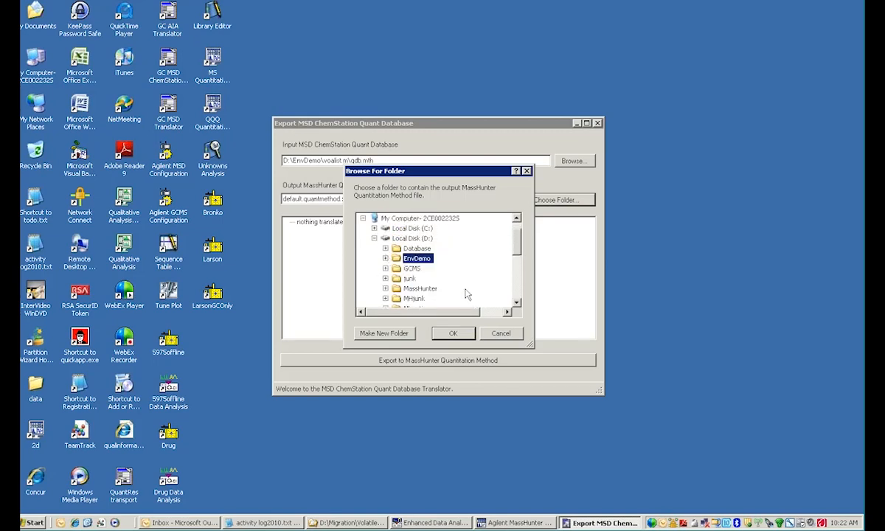
left_click(516, 303)
left_click(516, 303)
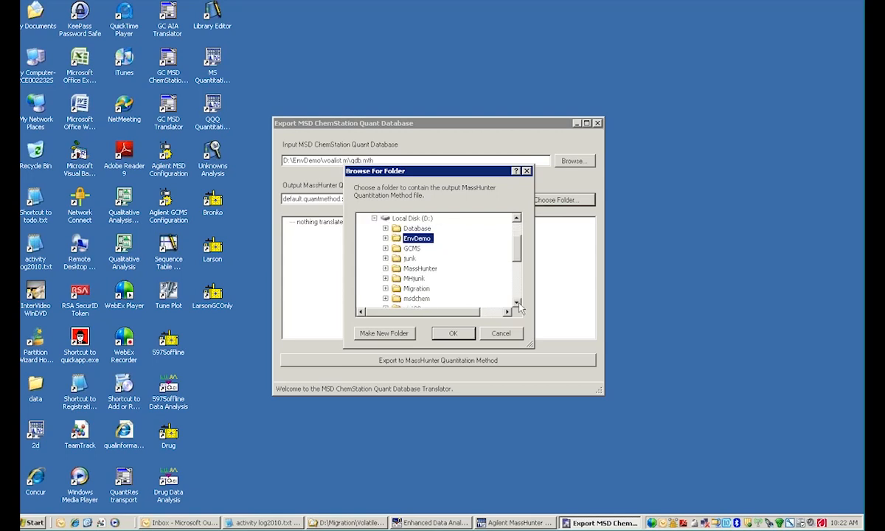
left_click(385, 288)
double_click(441, 301)
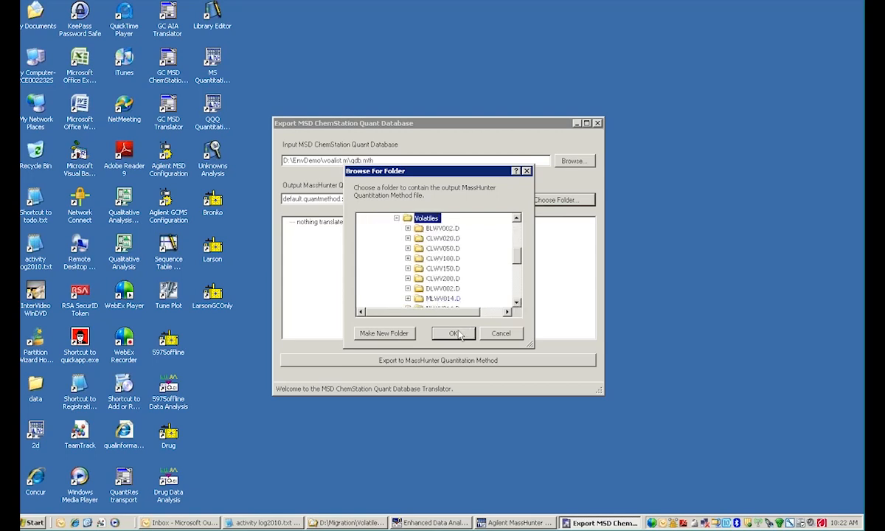
left_click(452, 332)
Name the output method voa.quantmethod.xml and export the database to a MassHunter quantitation method.
left_click_drag(347, 198, 366, 198)
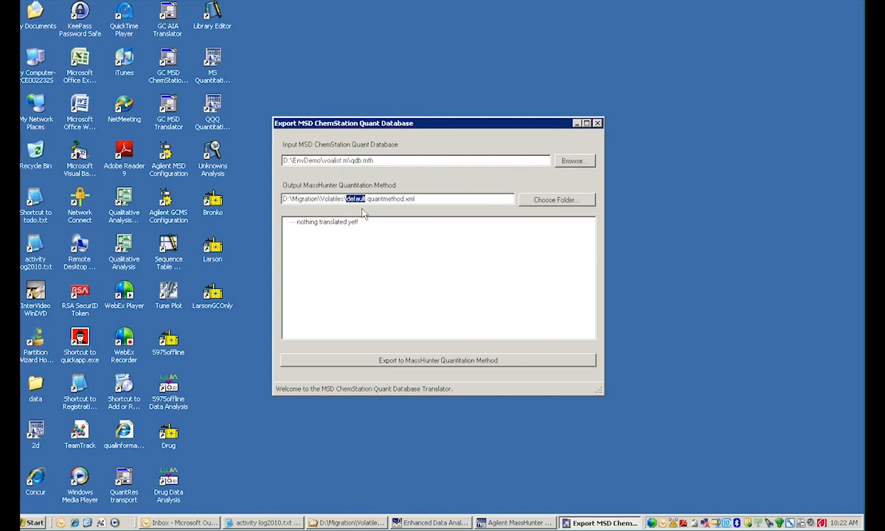
type("voa")
left_click(478, 360)
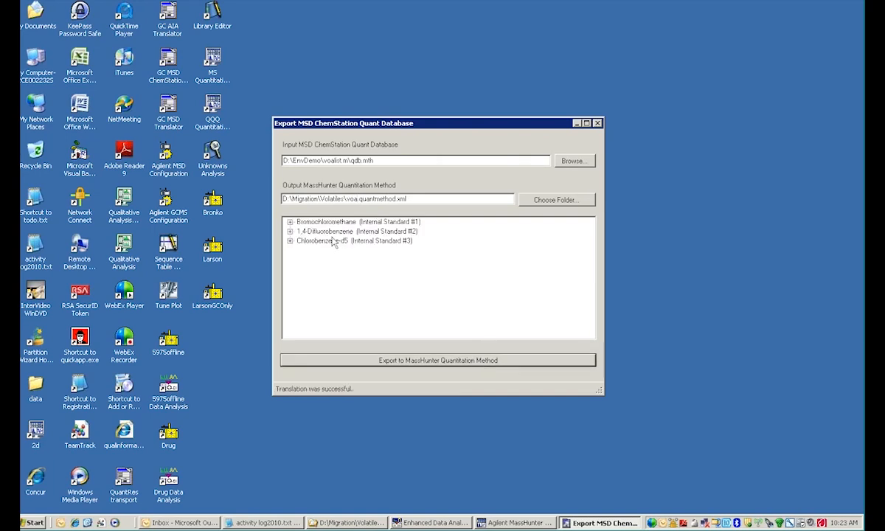
Examine the translated compounds grouped under the internal standards, then close the translator.
left_click(289, 222)
left_click(289, 222)
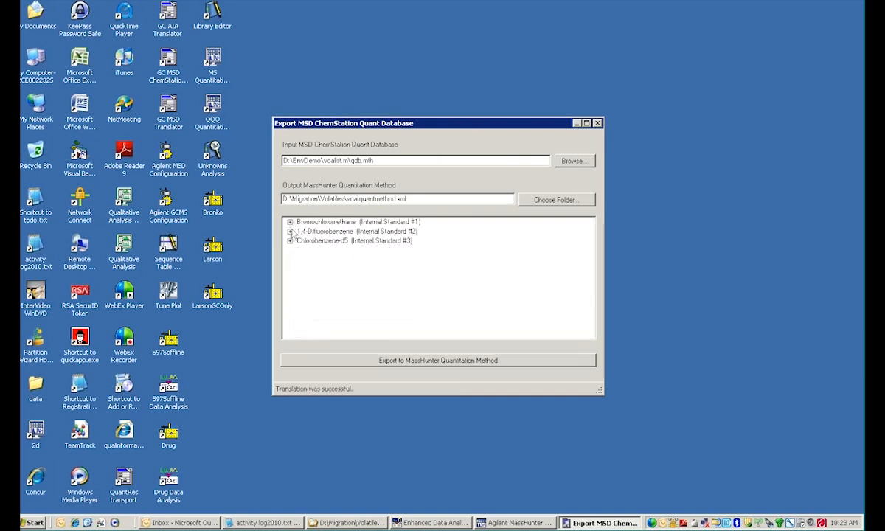
left_click(289, 230)
left_click(289, 222)
left_click(597, 123)
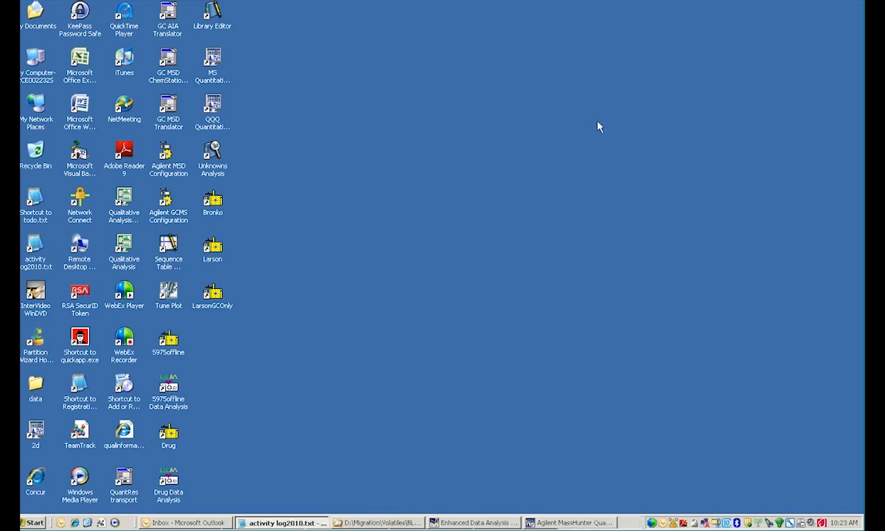
Switch to MassHunter Quantitative Analysis and create a new batch named voa_initcal in D:\Migration\Volatiles.
left_click(571, 522)
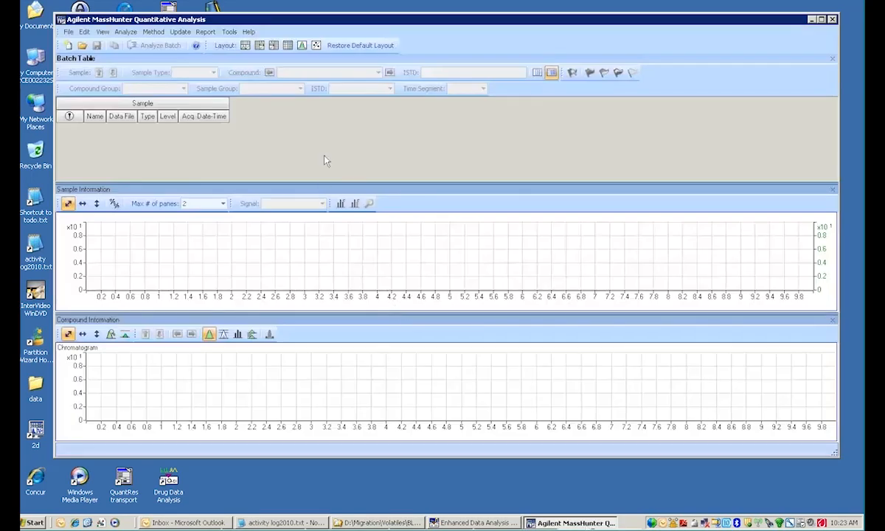
left_click_drag(411, 25, 400, 31)
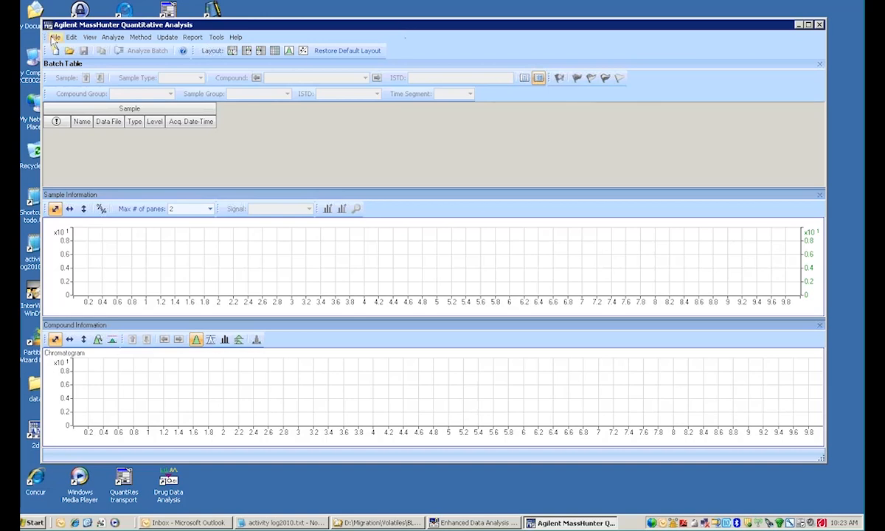
left_click(54, 39)
left_click(67, 48)
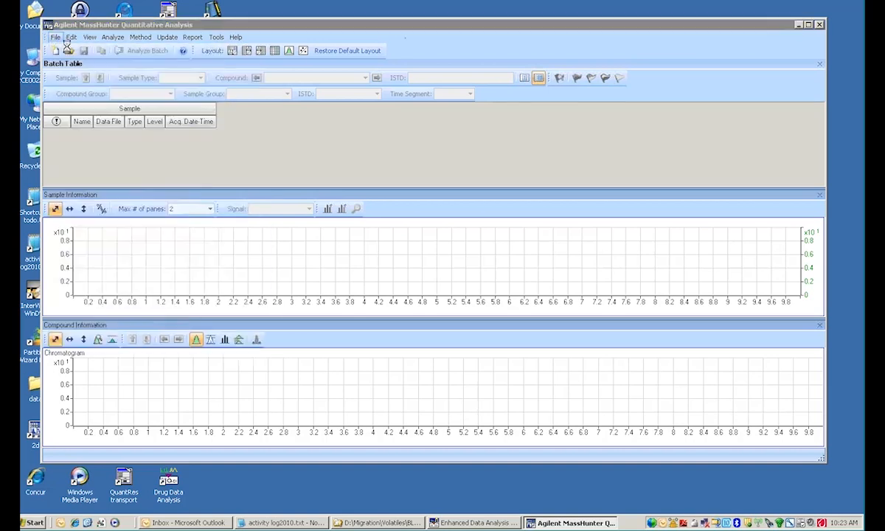
left_click(475, 140)
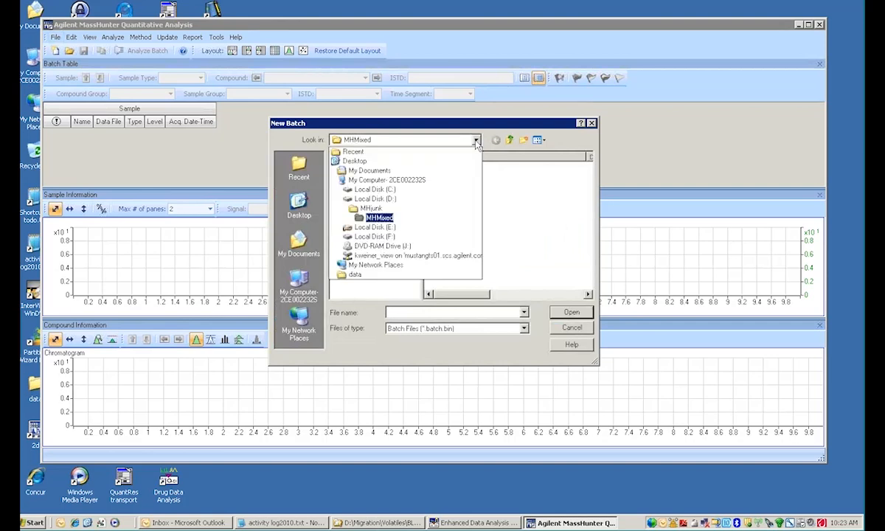
left_click(374, 198)
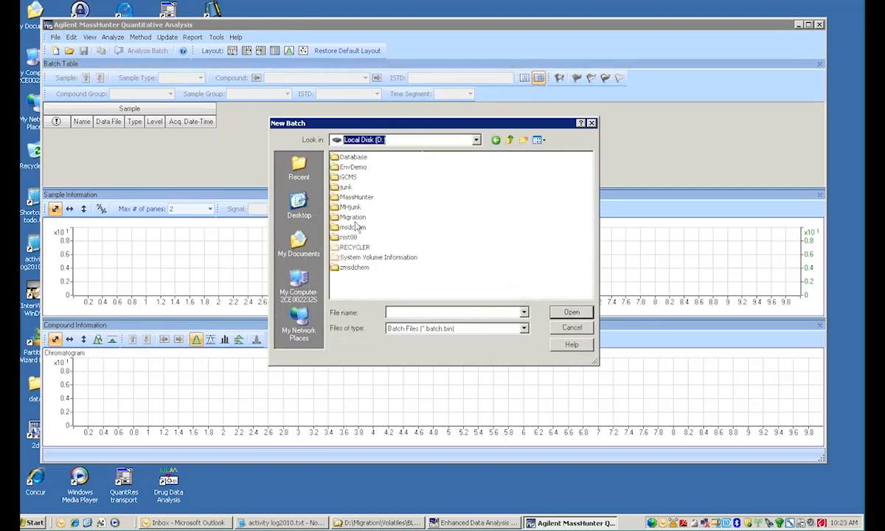
double_click(354, 216)
left_click(359, 169)
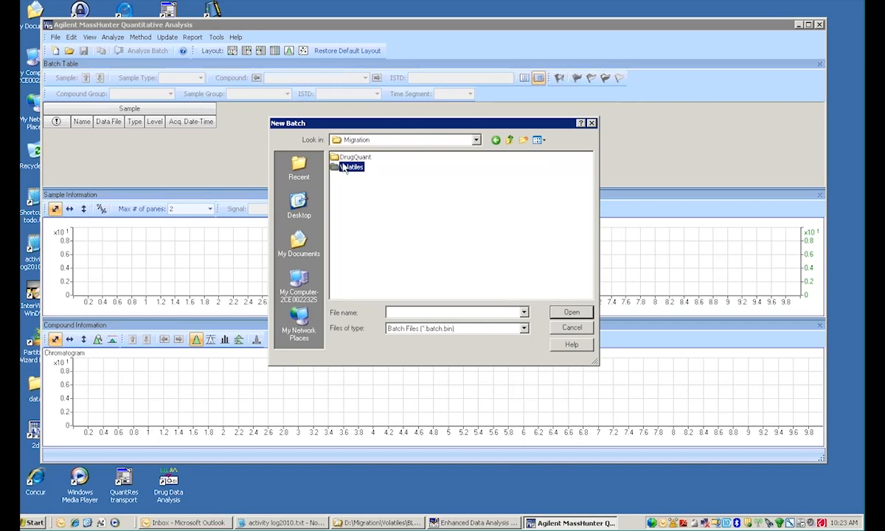
double_click(345, 167)
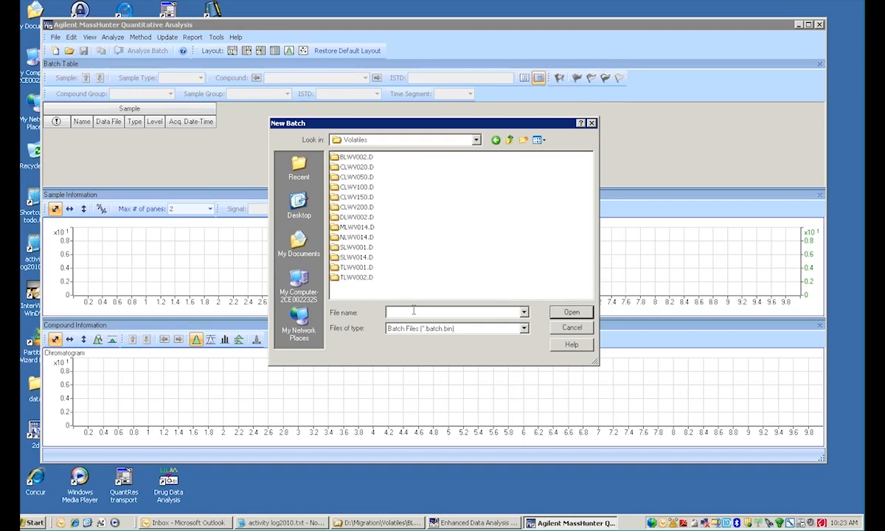
type("vo")
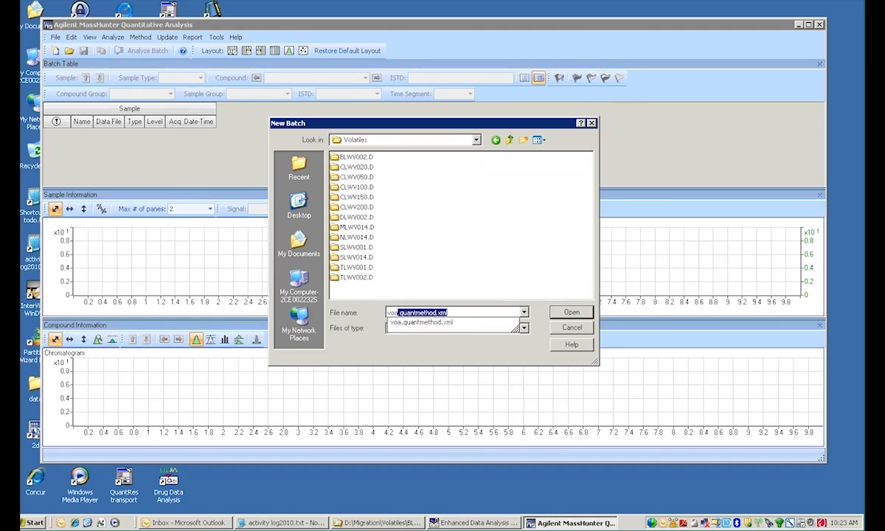
type("a_initcal")
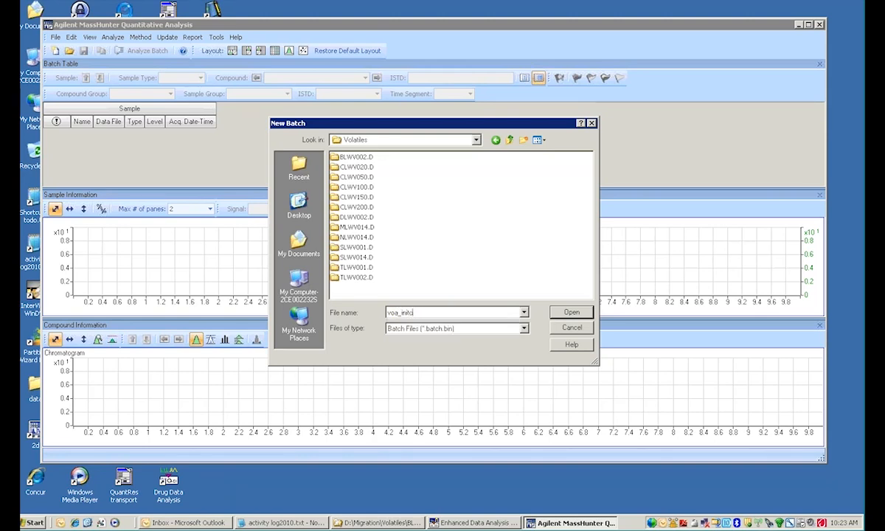
left_click(564, 313)
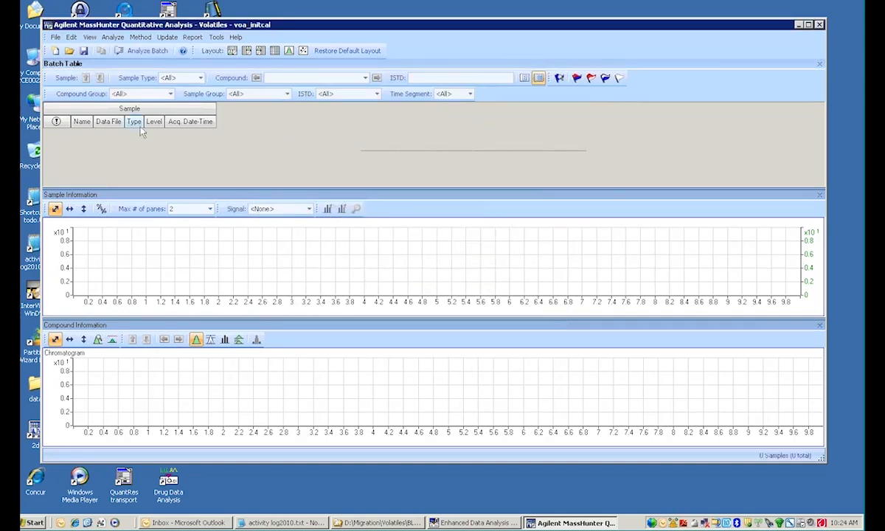
Add the five calibration samples CLWV020.D through CLWV200.D to the batch and widen the Acq. Date-Time column.
left_click(55, 36)
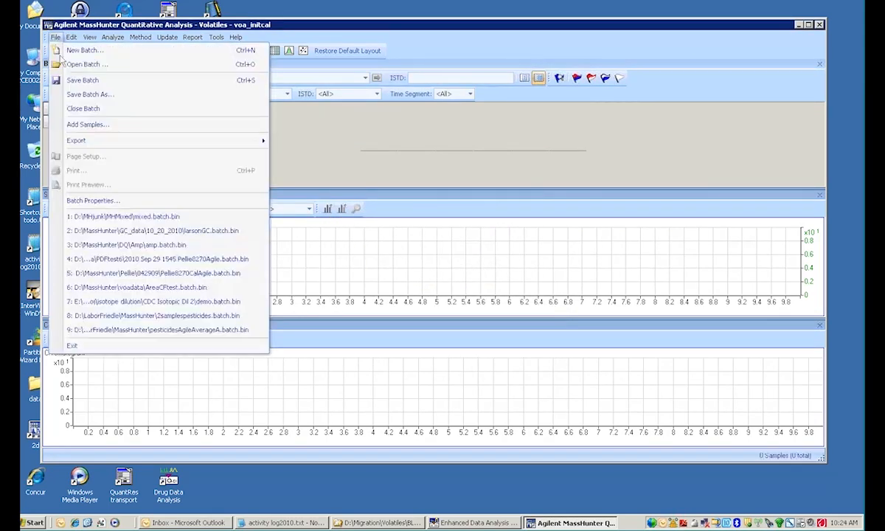
left_click(72, 116)
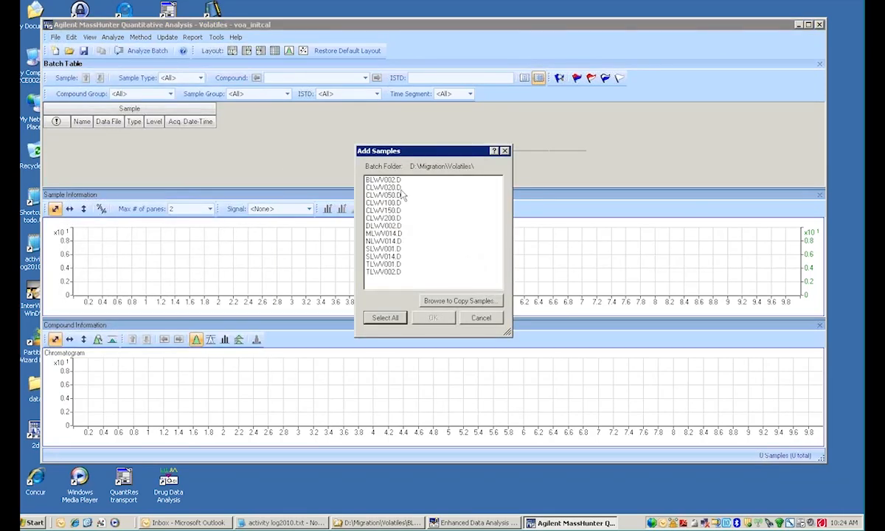
left_click(400, 188)
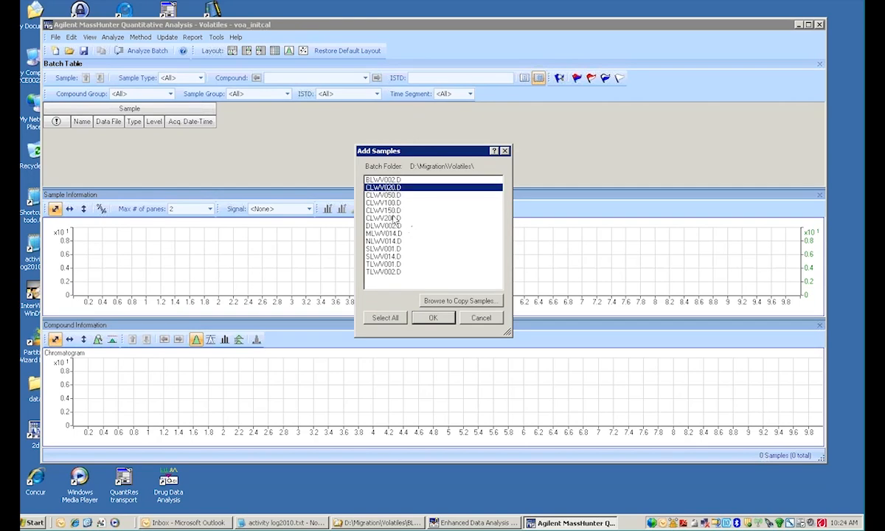
left_click(396, 219)
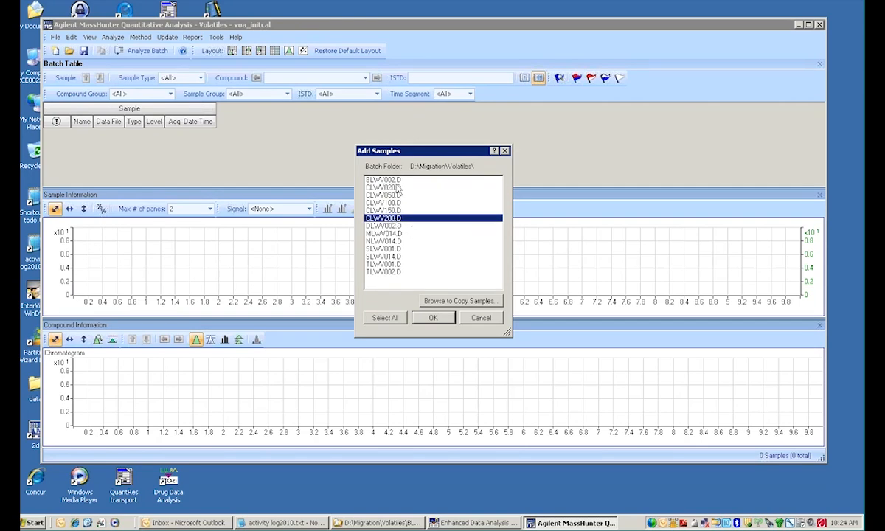
left_click(397, 189)
left_click(389, 221, "shift")
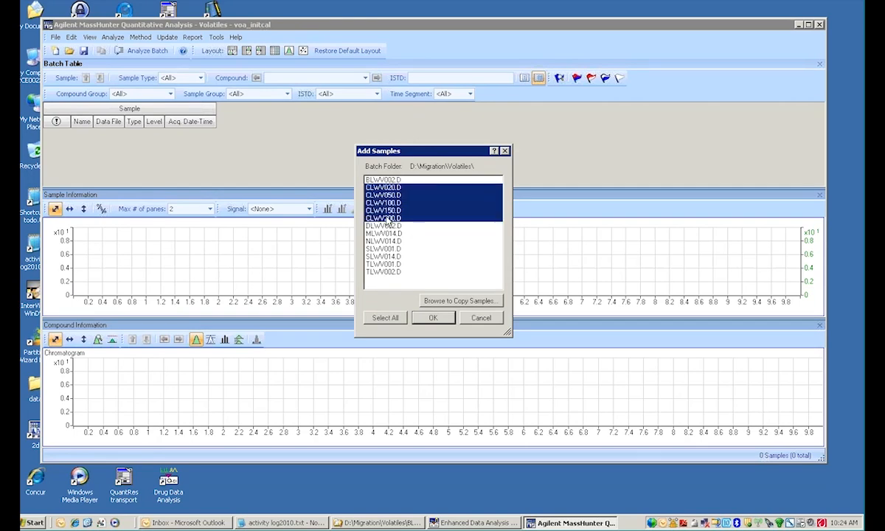
left_click(430, 318)
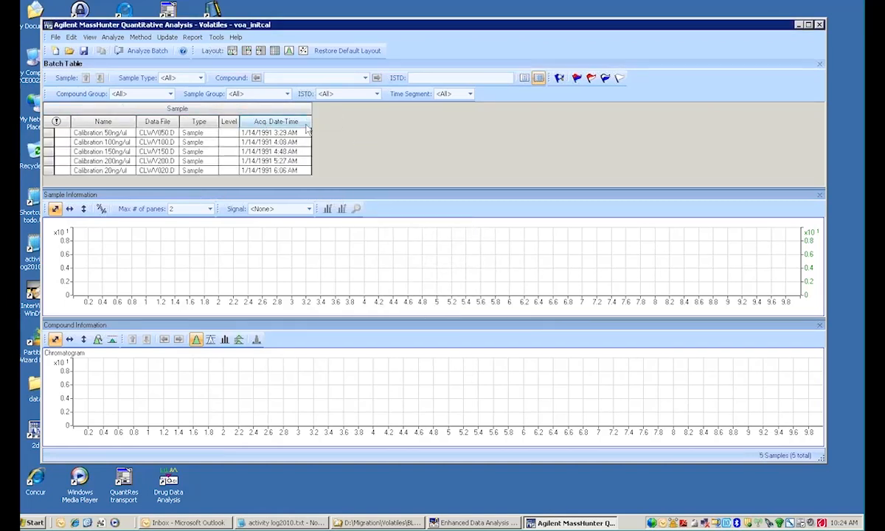
left_click_drag(311, 107, 354, 107)
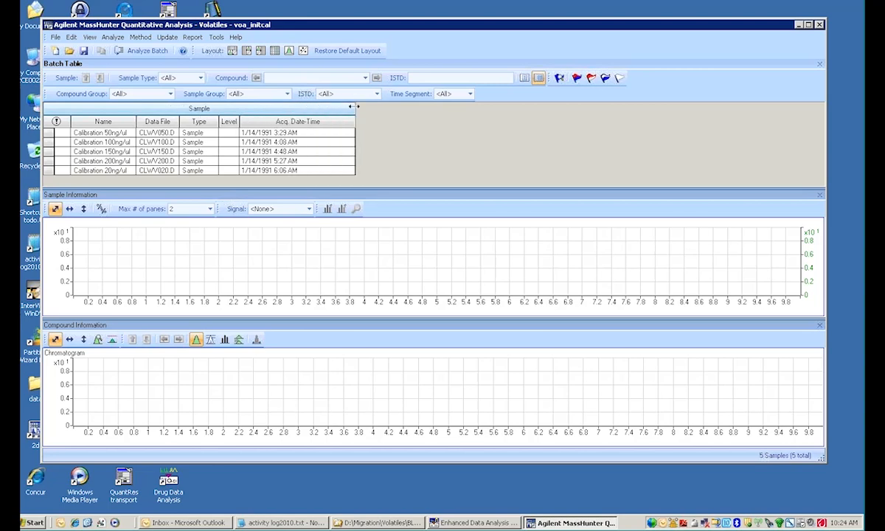
Set the sample type of all five calibration samples in the batch table to Cal.
left_click(212, 132)
left_click(201, 158)
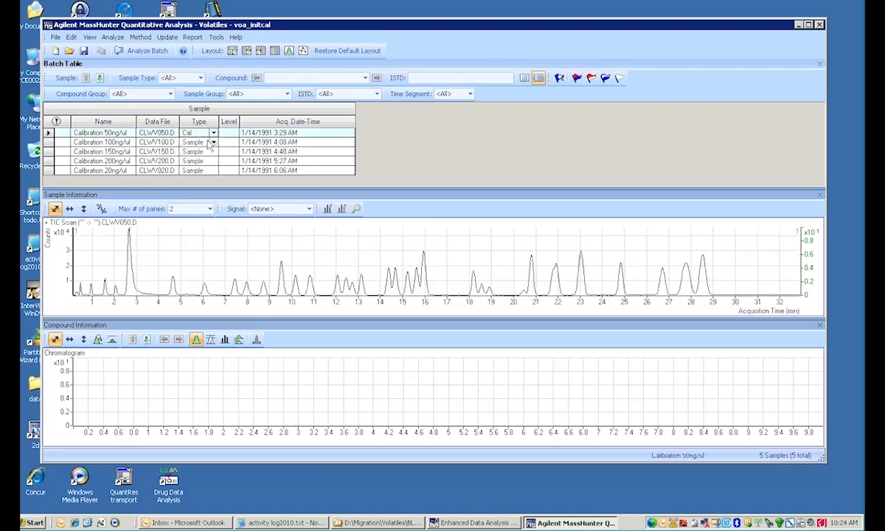
left_click(211, 142)
left_click(199, 167)
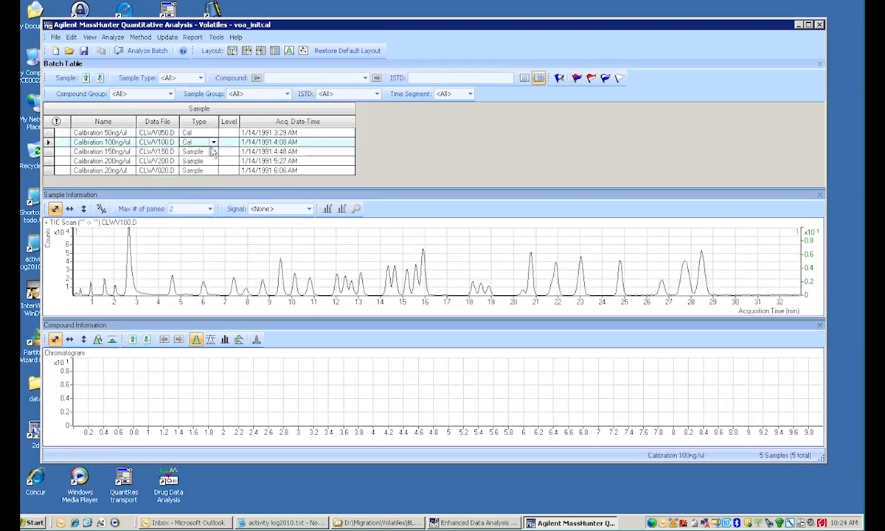
left_click(212, 152)
left_click(173, 177)
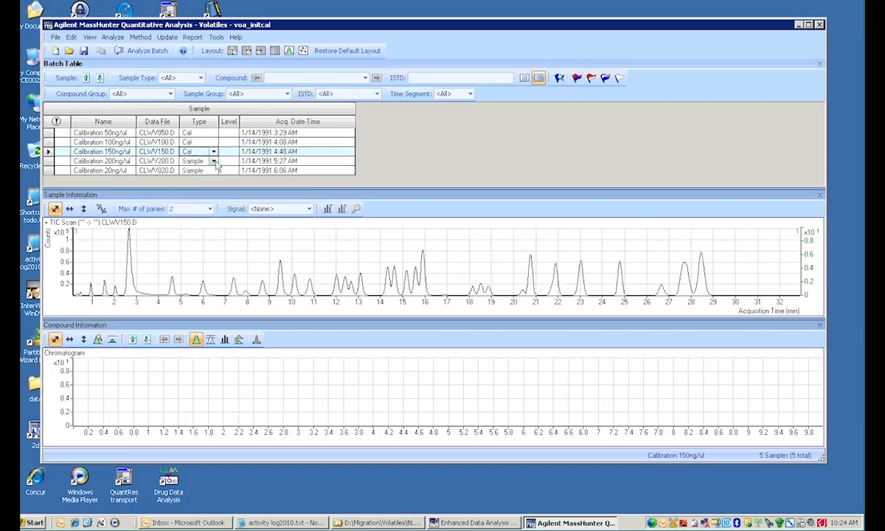
left_click(212, 161)
left_click(174, 186)
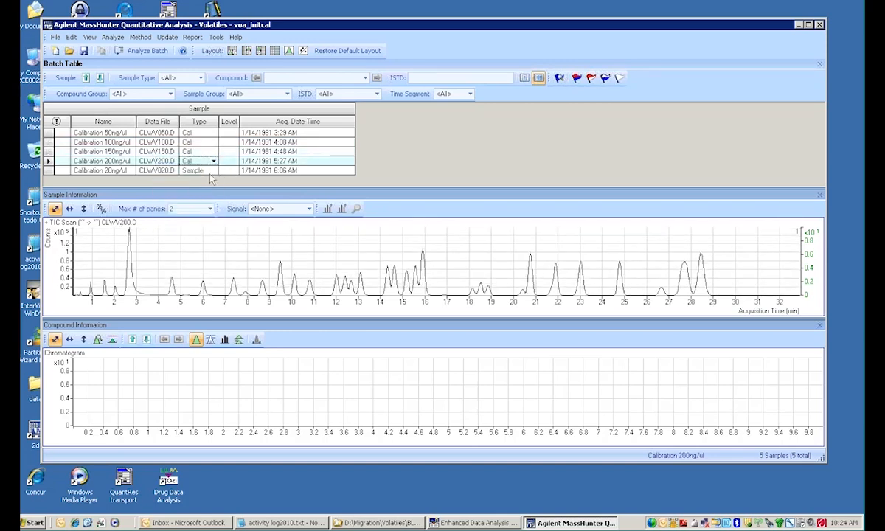
left_click(213, 170)
left_click(190, 196)
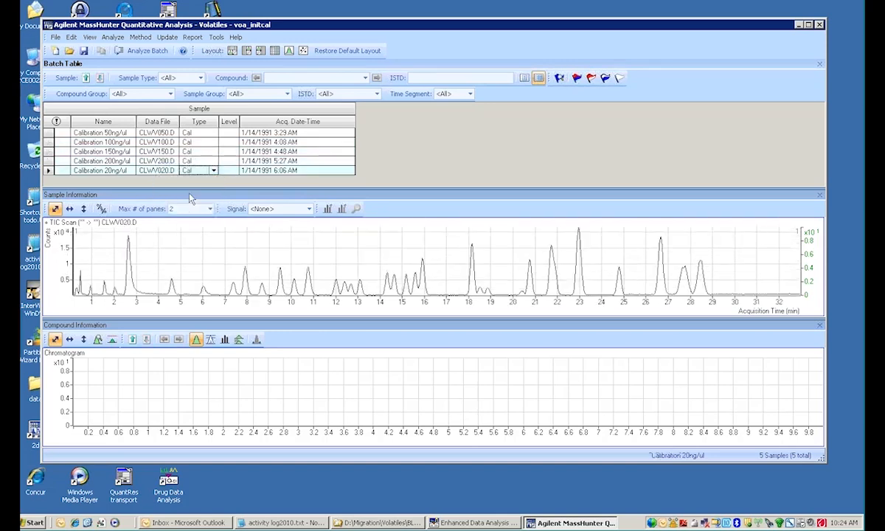
Switch to Enhanced Data Analysis, check the calibration level names in the compound database without changing it, and return to MassHunter Quantitative Analysis.
left_click(463, 521)
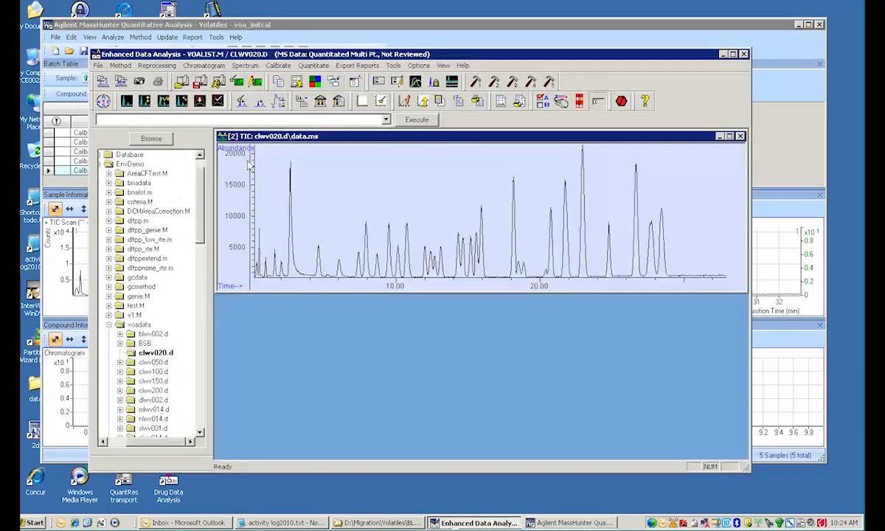
left_click(279, 65)
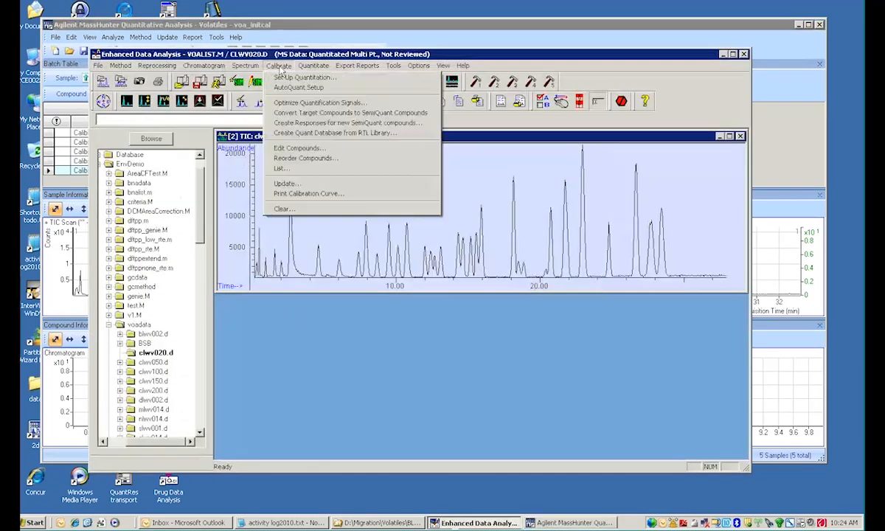
left_click(298, 147)
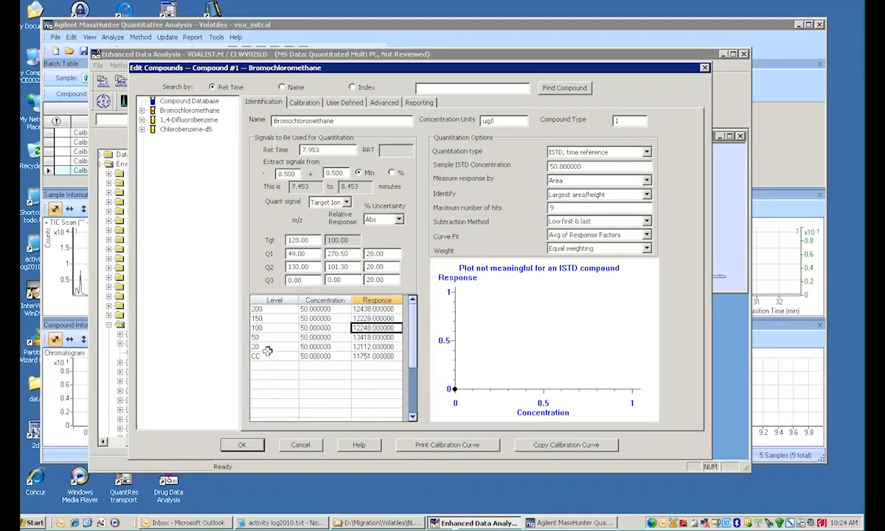
left_click(300, 445)
left_click(415, 289)
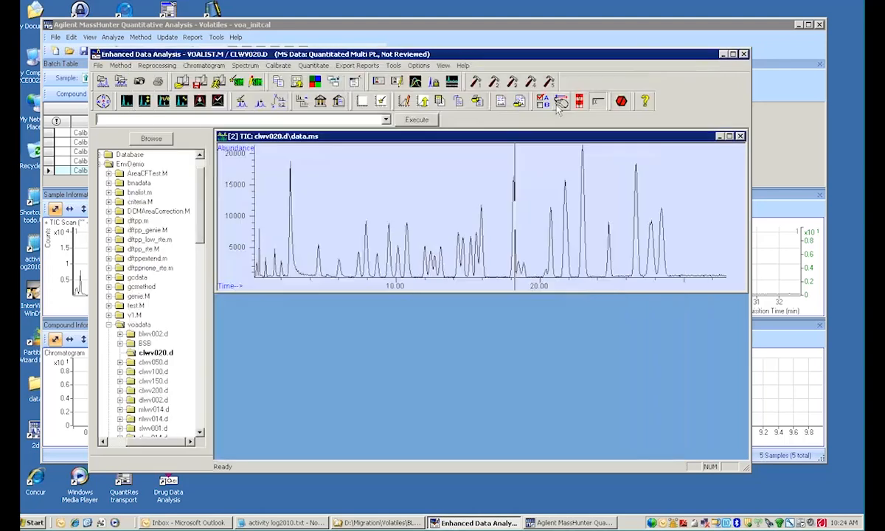
left_click(723, 54)
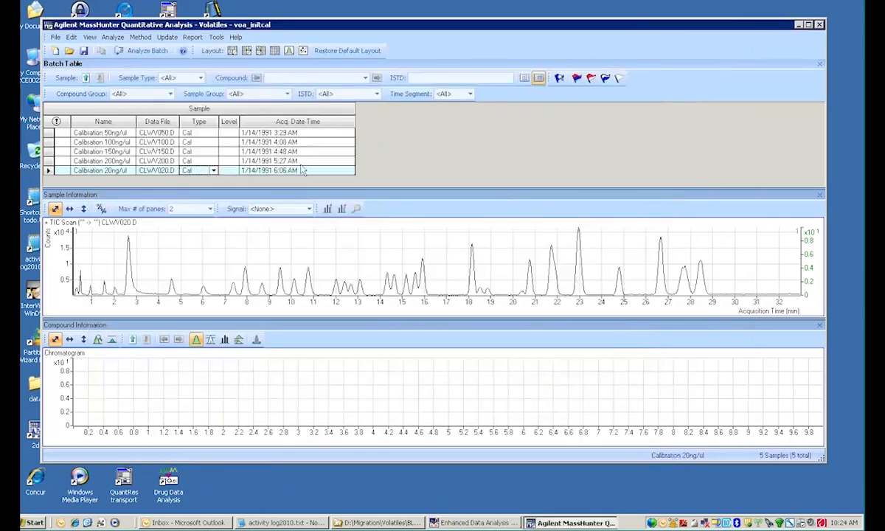
Enter the calibration levels 50, 100, 150, 200 and 20 for the five samples, matching their concentrations.
left_click(228, 133)
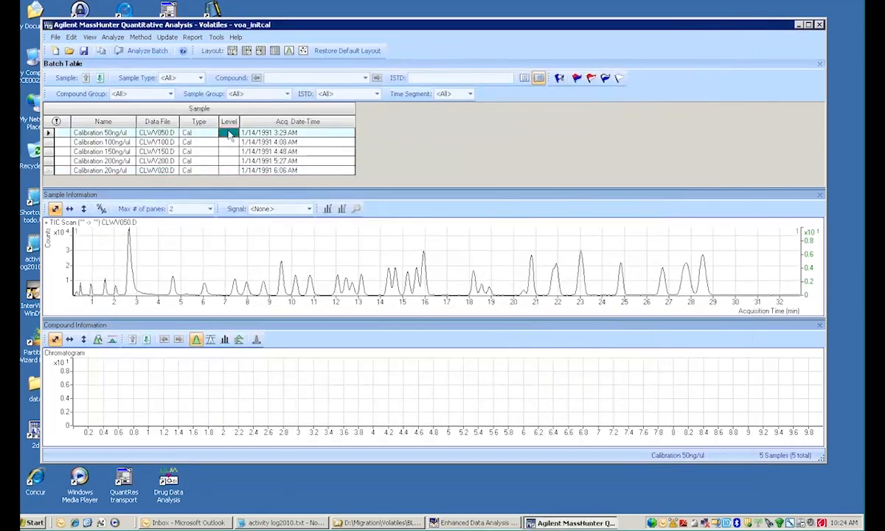
type("50")
key("Return")
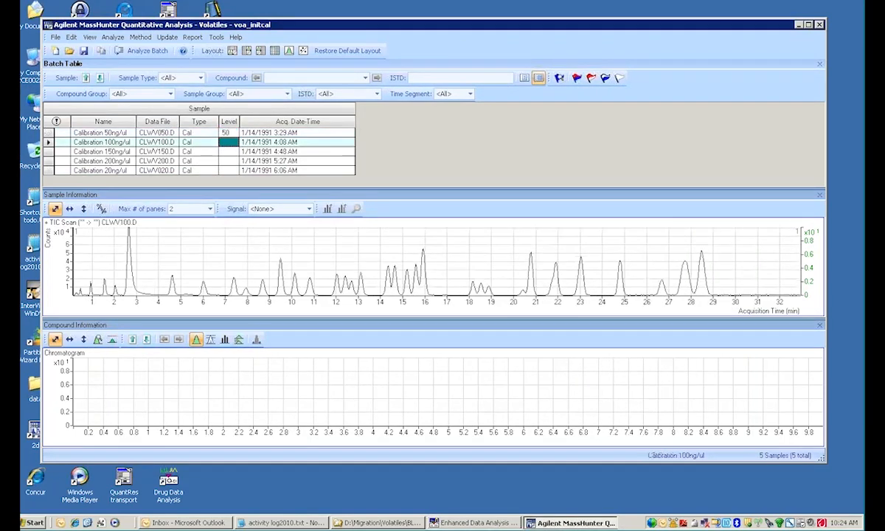
type("100")
key("Return")
type("150")
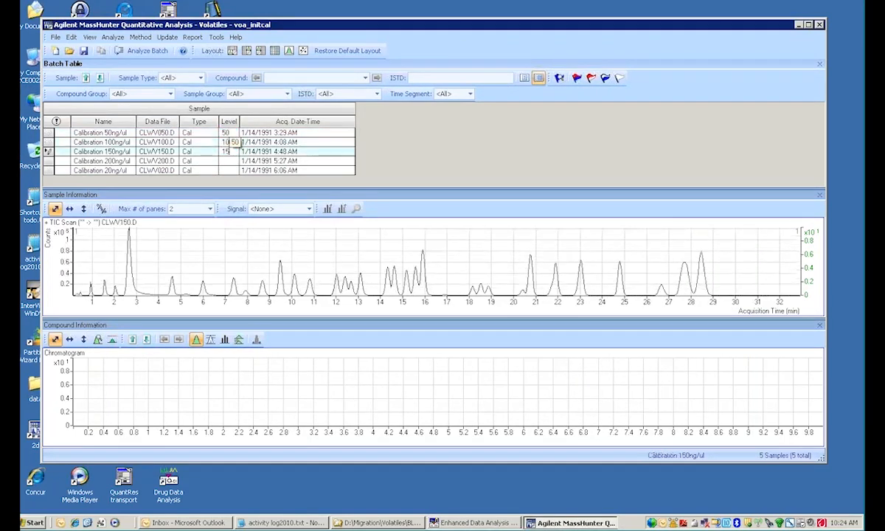
key("Return")
type("200")
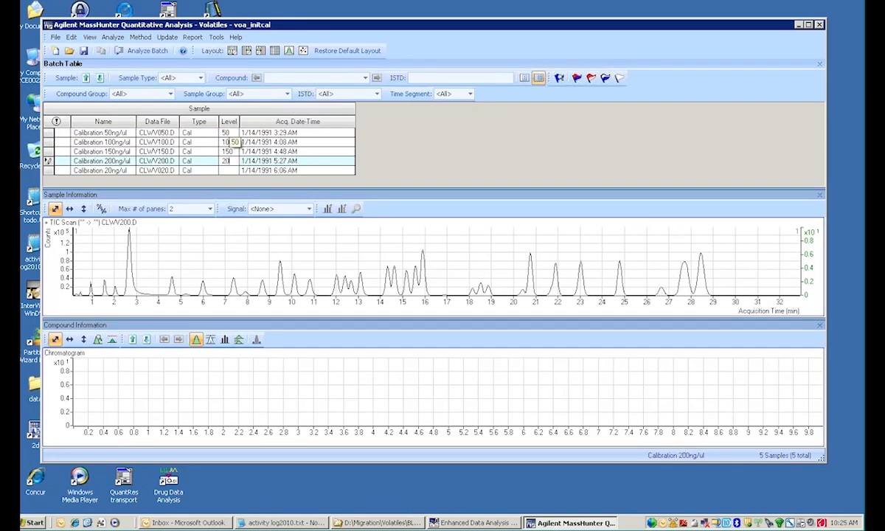
key("Return")
type("20")
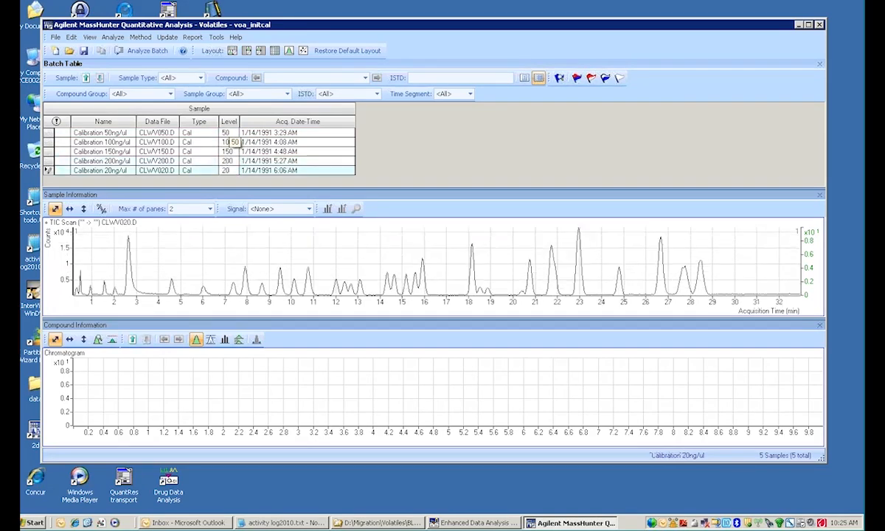
key("Tab")
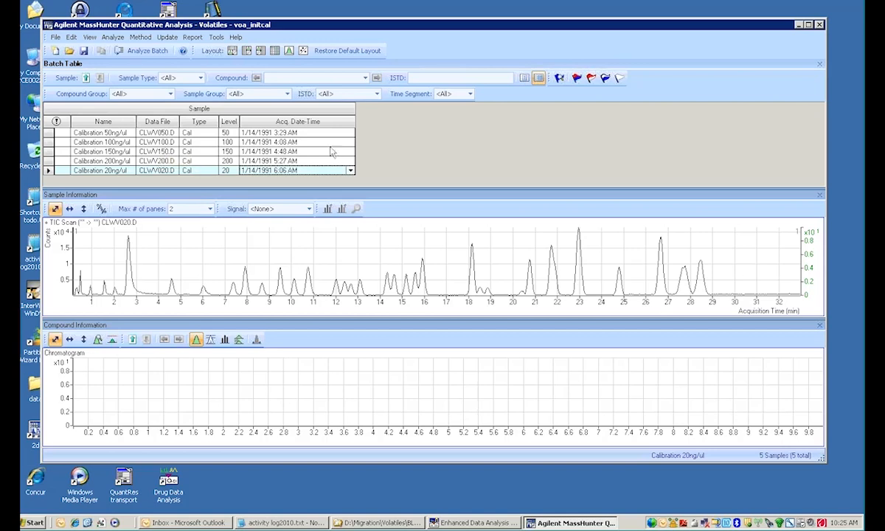
Extract the mass spectrum at about 2.7 min from the TIC of the Calibration 150ng/ul sample.
left_click(106, 151)
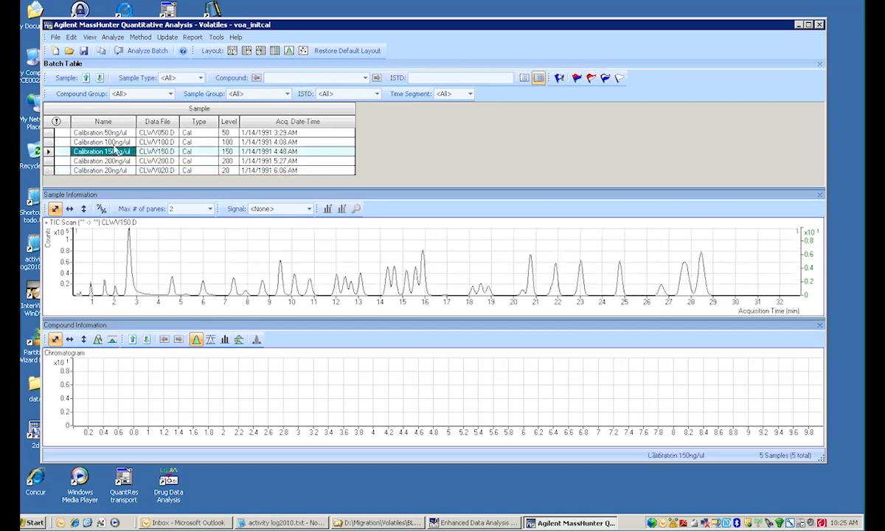
left_click(125, 263)
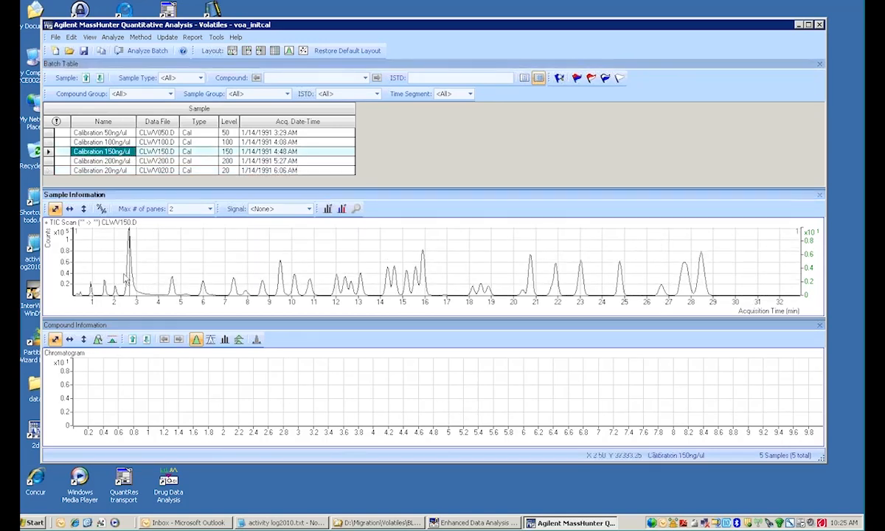
right_click(131, 282)
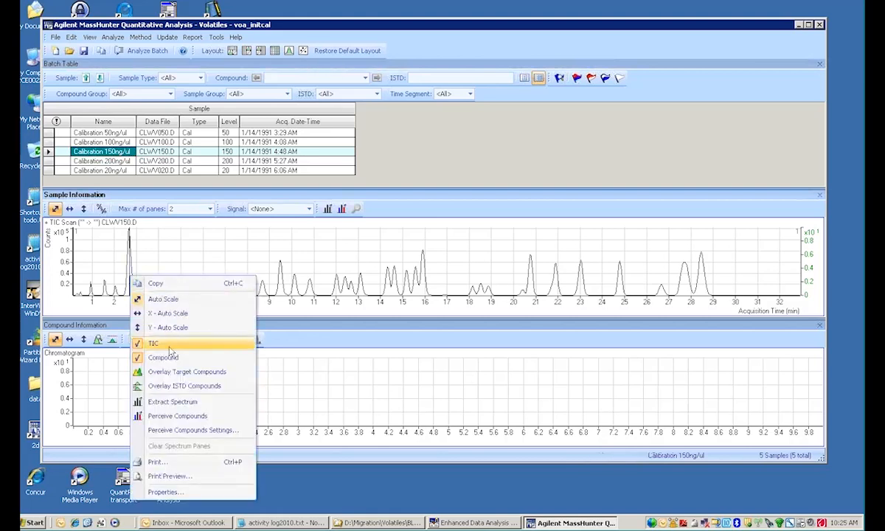
left_click(175, 401)
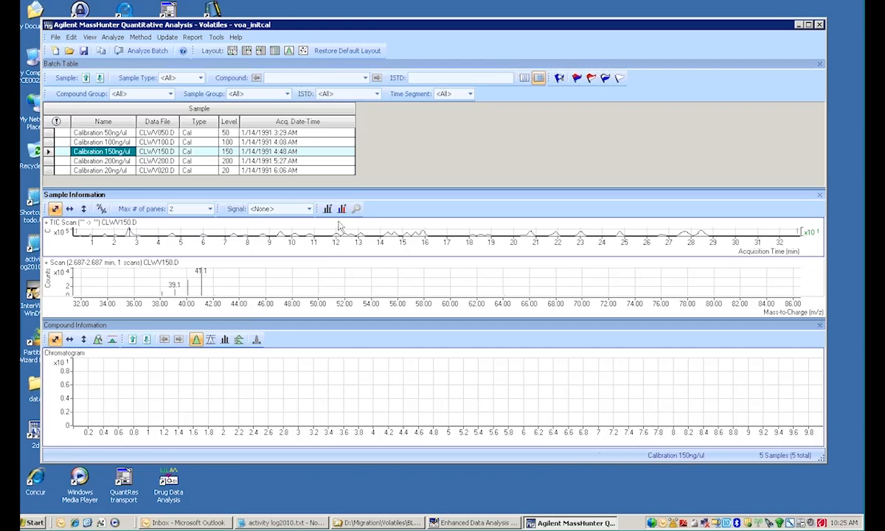
Open the existing method file voa.quantmethod.xml and review its compound setup table.
left_click(147, 39)
mouse_move(166, 66)
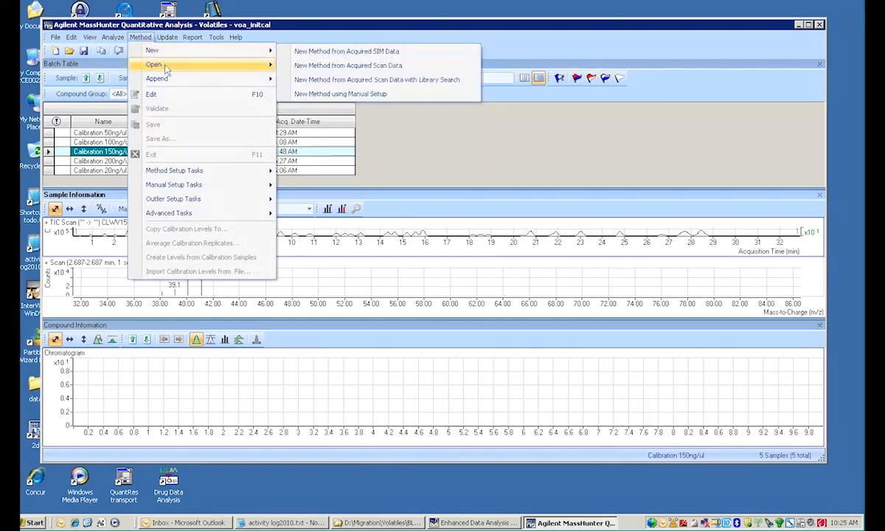
left_click(339, 66)
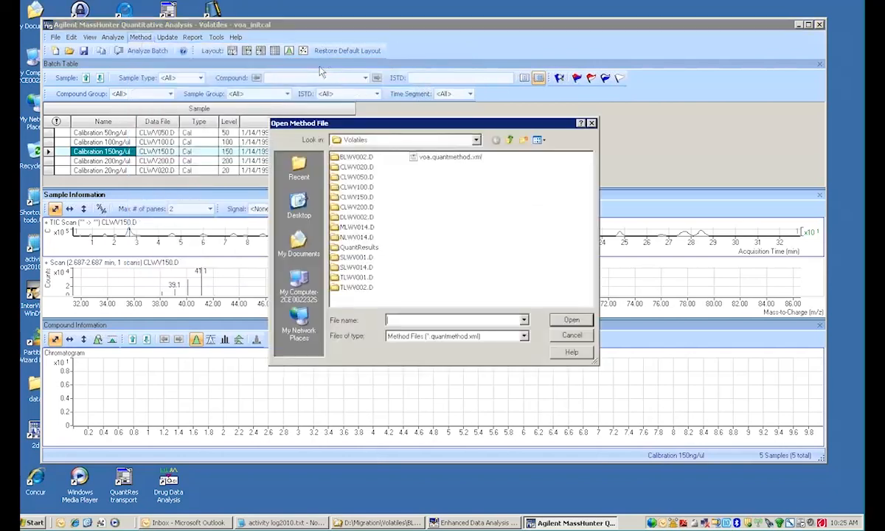
left_click(446, 158)
left_click(569, 320)
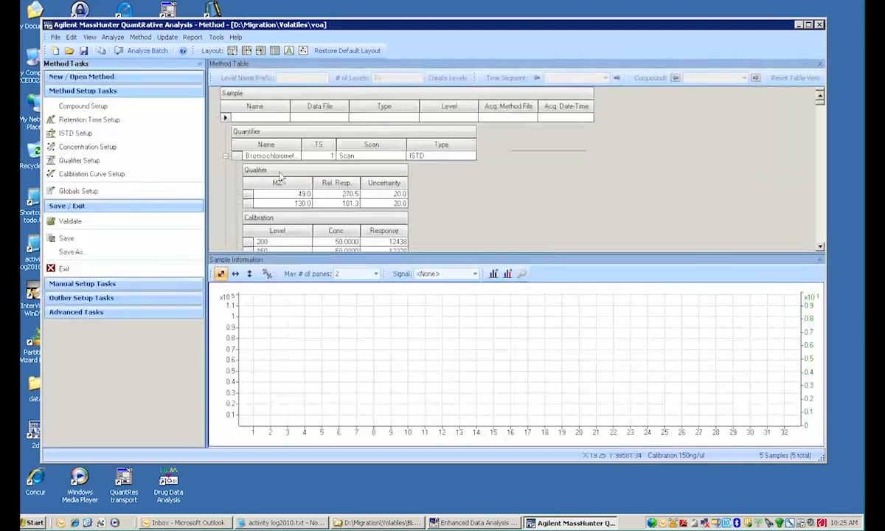
left_click(107, 107)
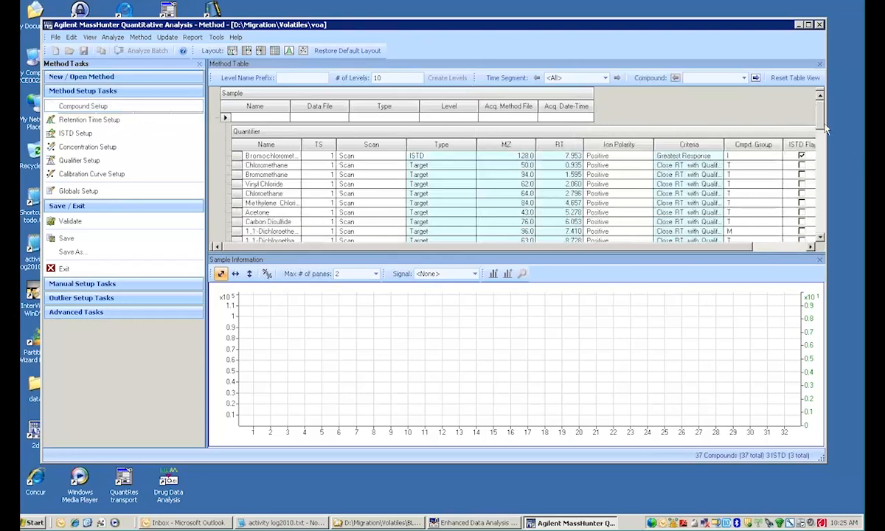
mouse_move(820, 121)
left_mouse_down()
mouse_move(824, 229)
mouse_move(815, 112)
left_mouse_up()
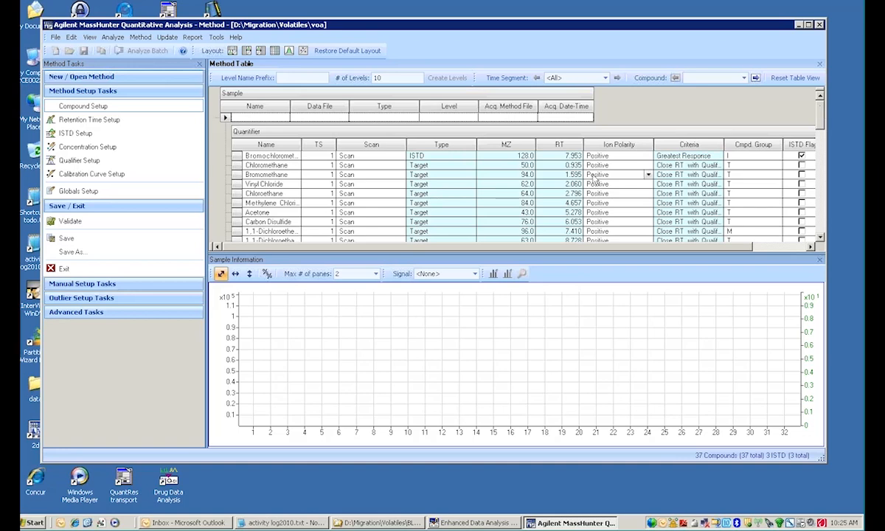
Exit method editing and apply the voa method to the batch.
left_click(311, 169)
left_click(140, 36)
left_click(180, 154)
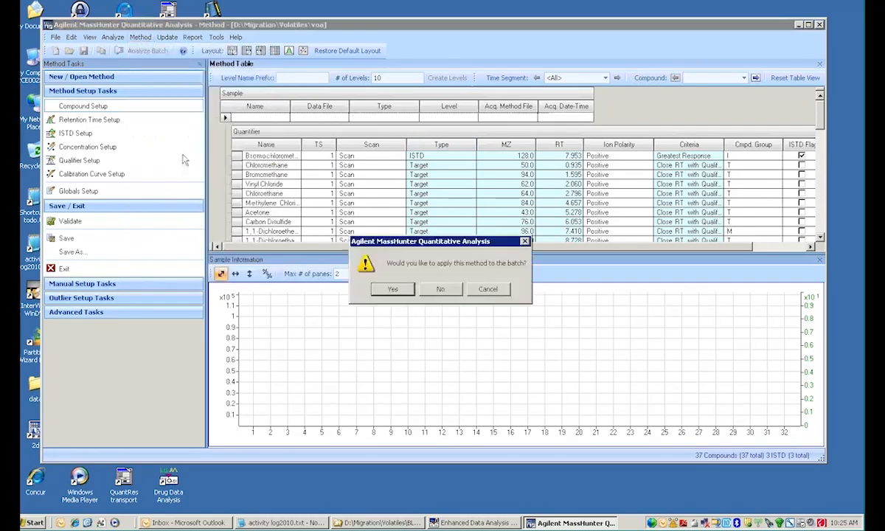
left_click(395, 289)
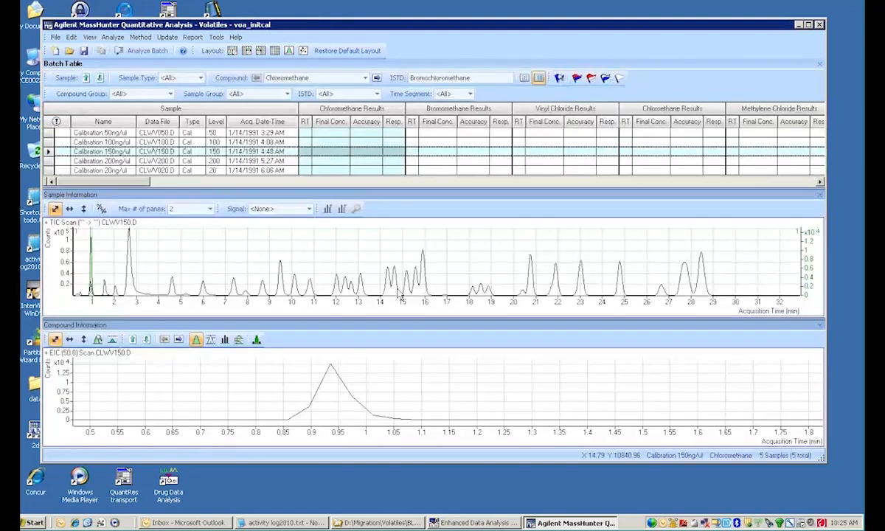
Save the voa_initcal batch and analyze it with the applied method.
left_click(55, 37)
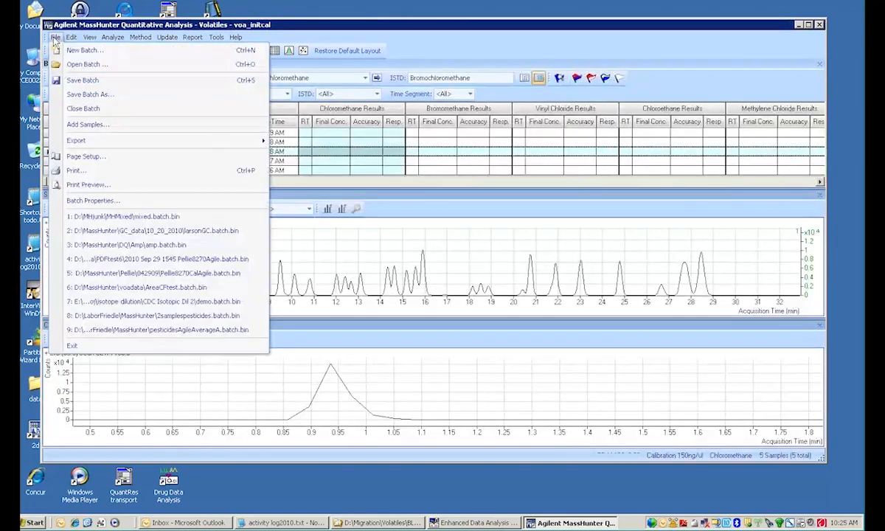
left_click(81, 79)
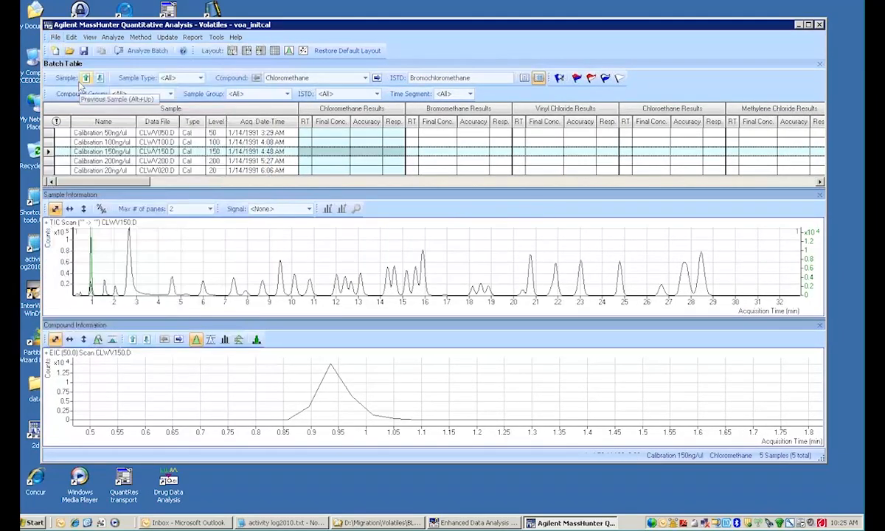
left_click(145, 51)
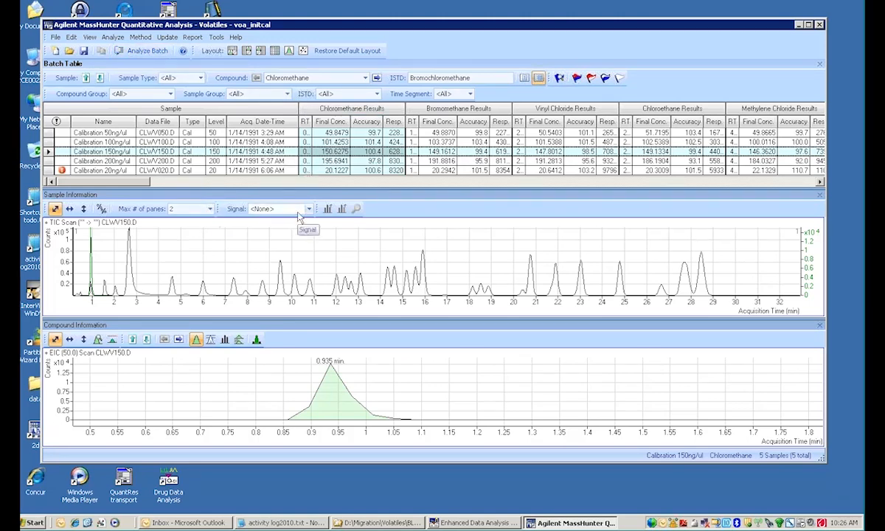
Display the calibration curve and review the curves and peaks of the compounds from Chloromethane through Acetone.
left_click(56, 39)
mouse_move(88, 41)
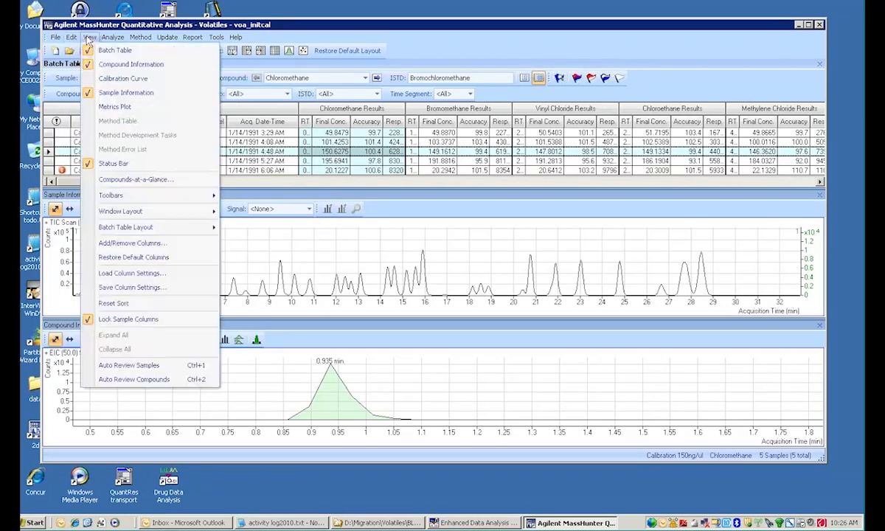
left_click(122, 78)
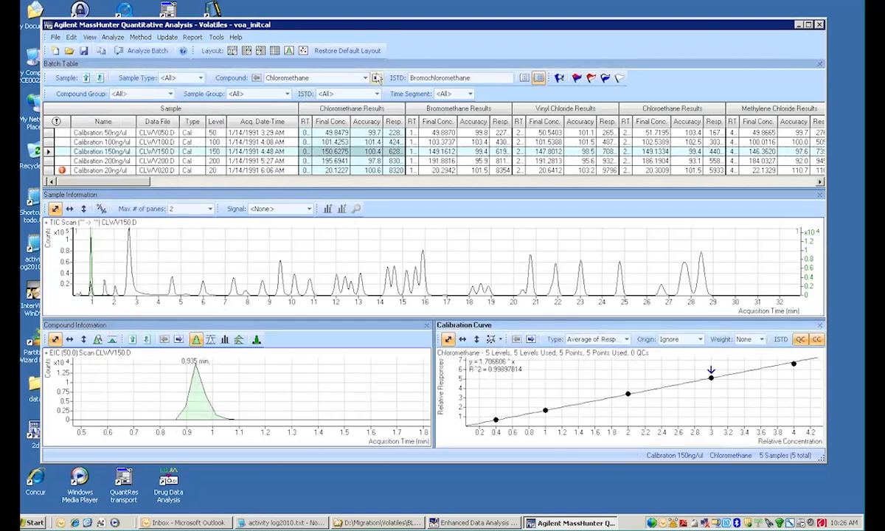
left_click(377, 78)
left_click(377, 77)
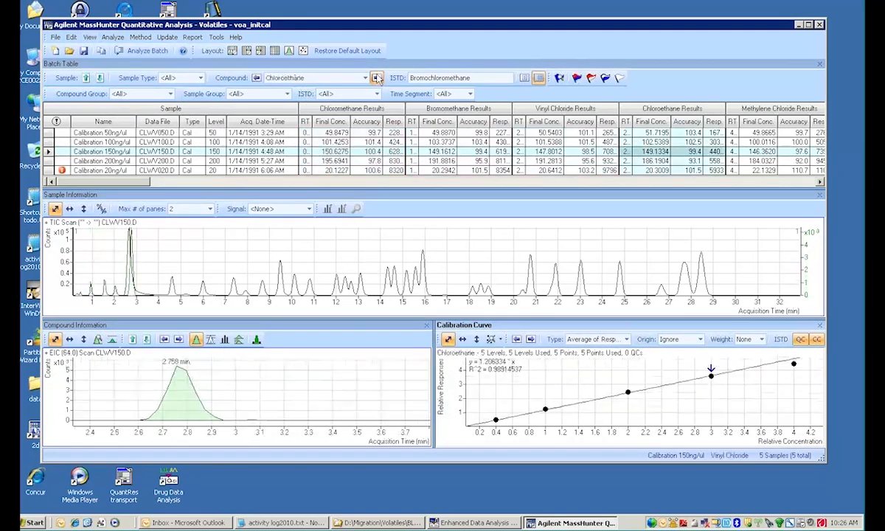
left_click(376, 78)
left_click(376, 77)
left_click(377, 77)
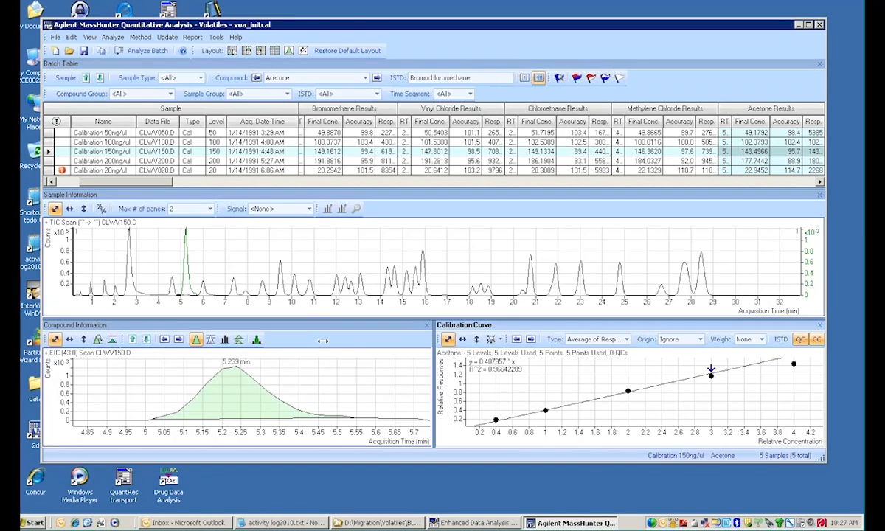
Open the batch's method for editing, add the Int. column to the compound table, and check the compounds' integrator.
left_click(147, 38)
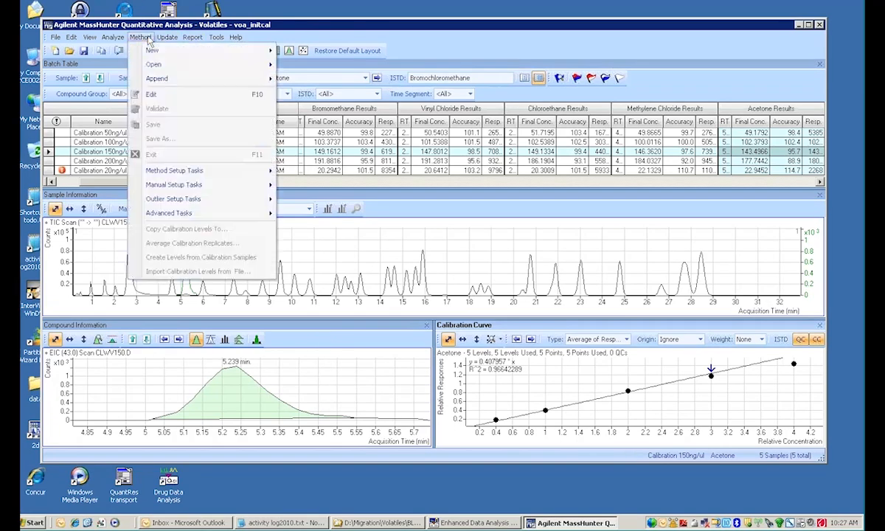
left_click(154, 94)
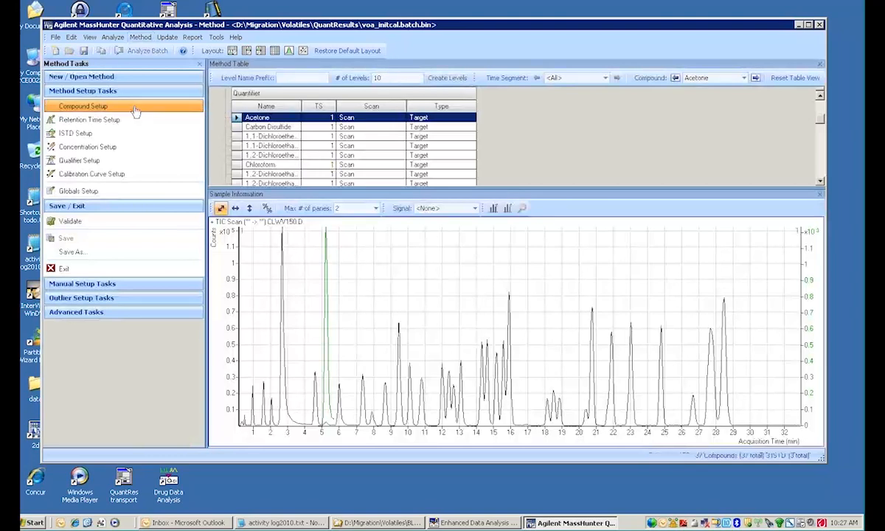
right_click(316, 111)
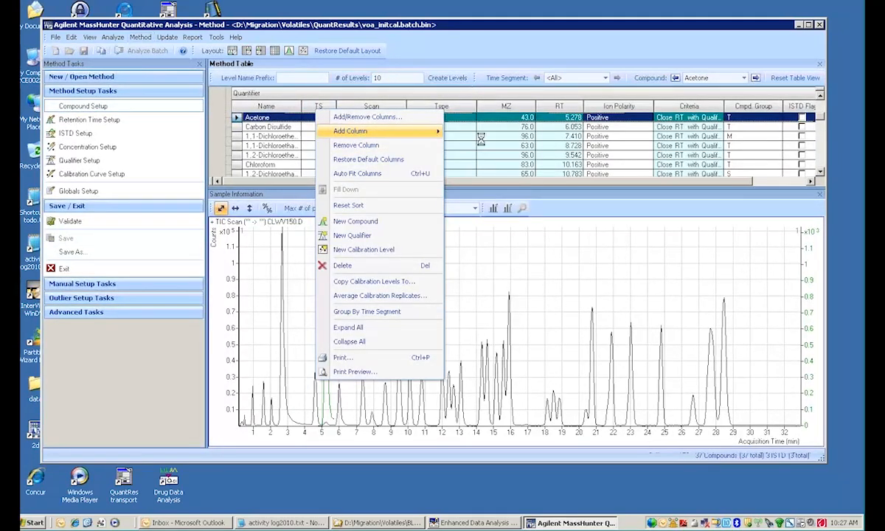
mouse_move(384, 132)
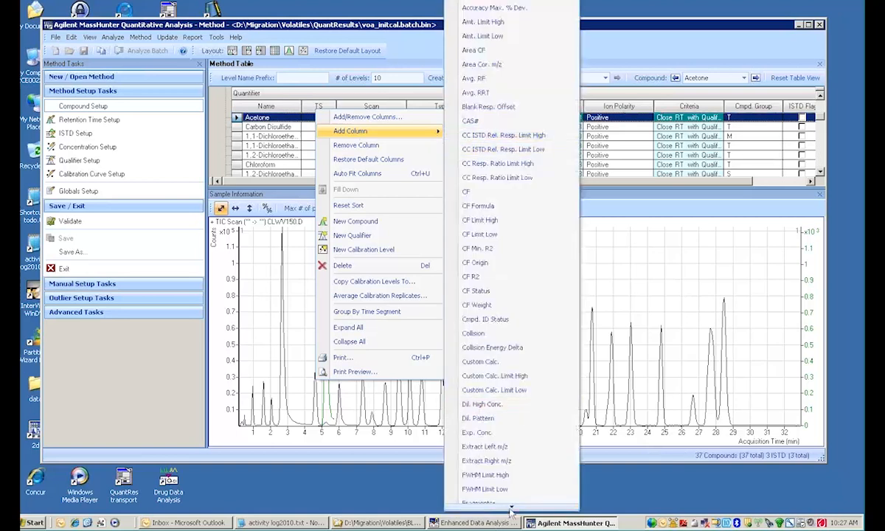
mouse_move(509, 509)
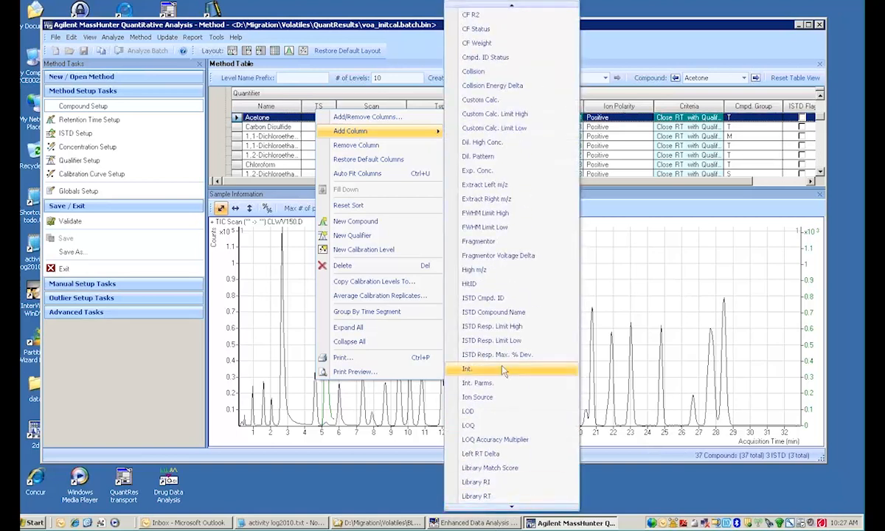
left_click(505, 371)
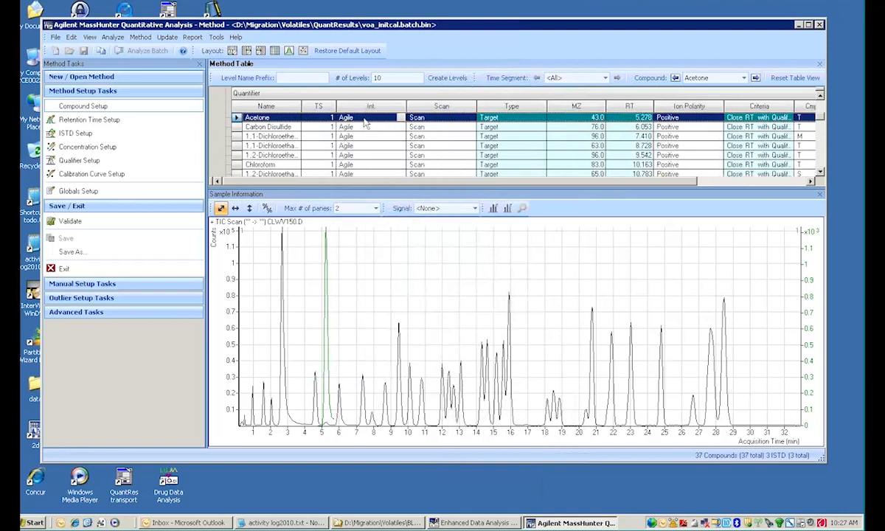
left_click(363, 119)
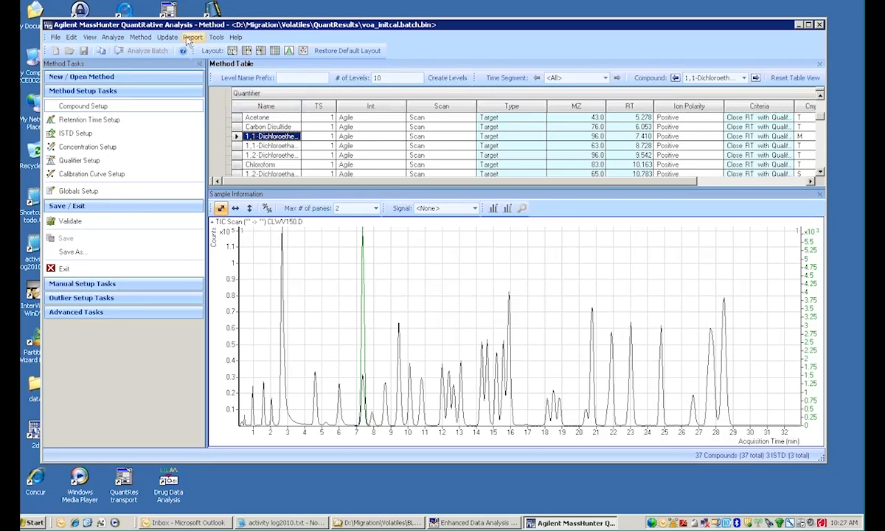
Exit method editing without applying the method to the batch.
left_click(141, 37)
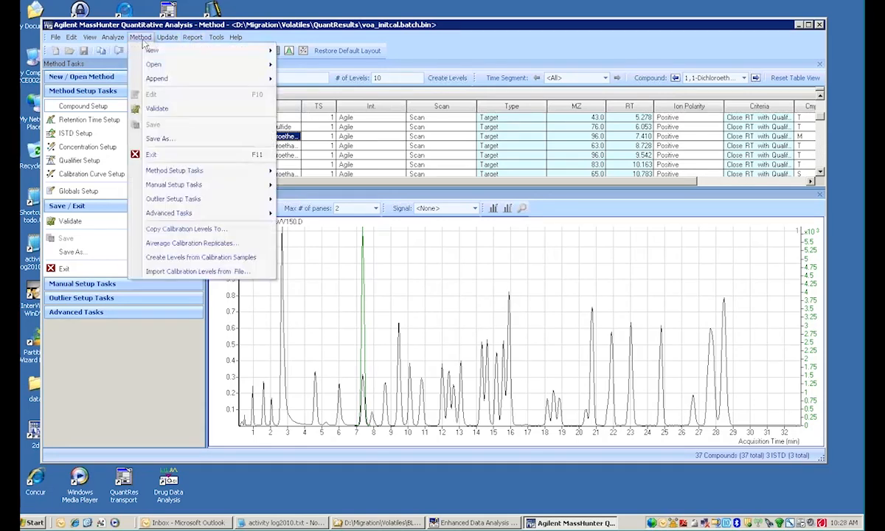
left_click(143, 152)
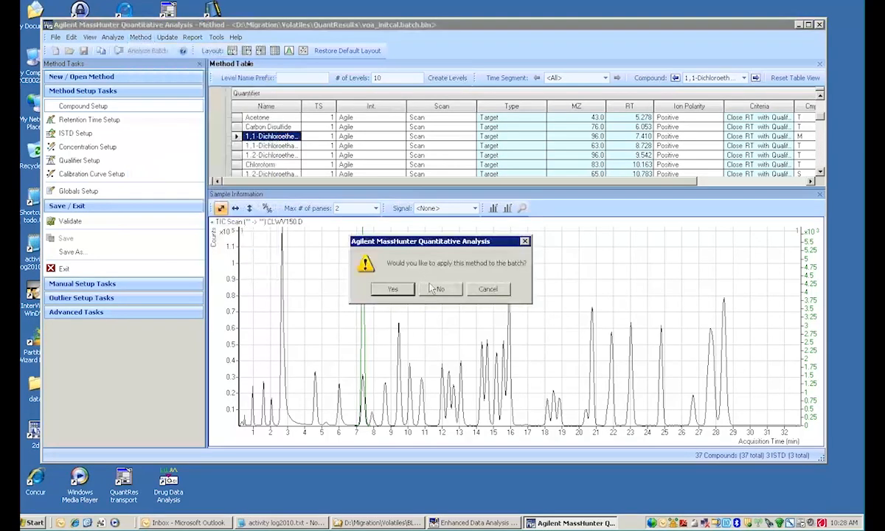
left_click(434, 288)
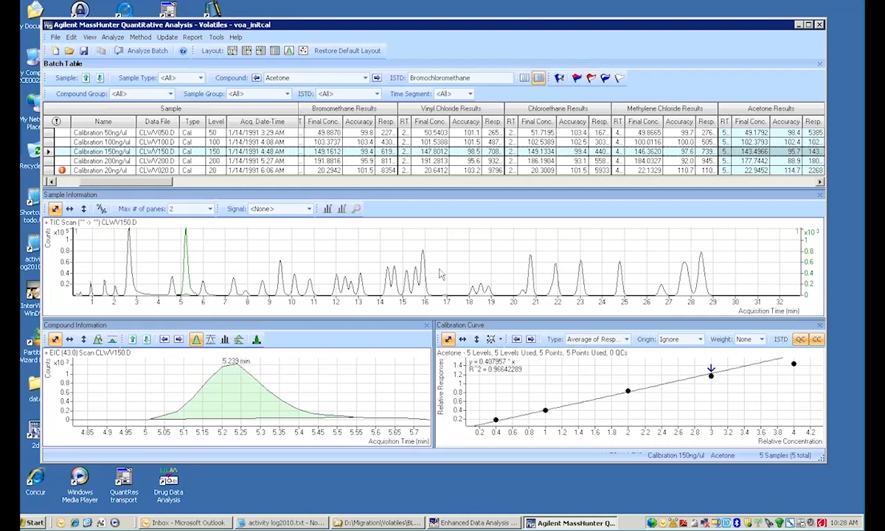
Run the CalRpt action on the batch and review the Initial Calibration Report through Xylene (total).
left_click(215, 39)
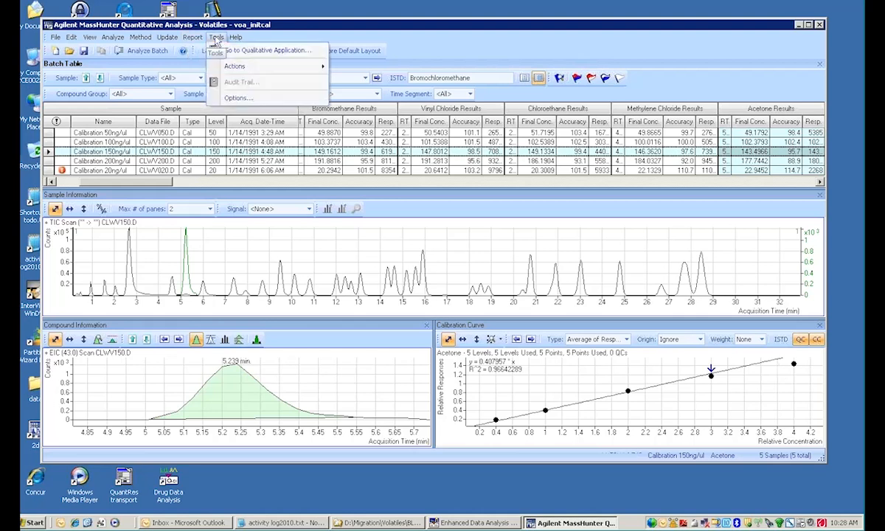
mouse_move(253, 65)
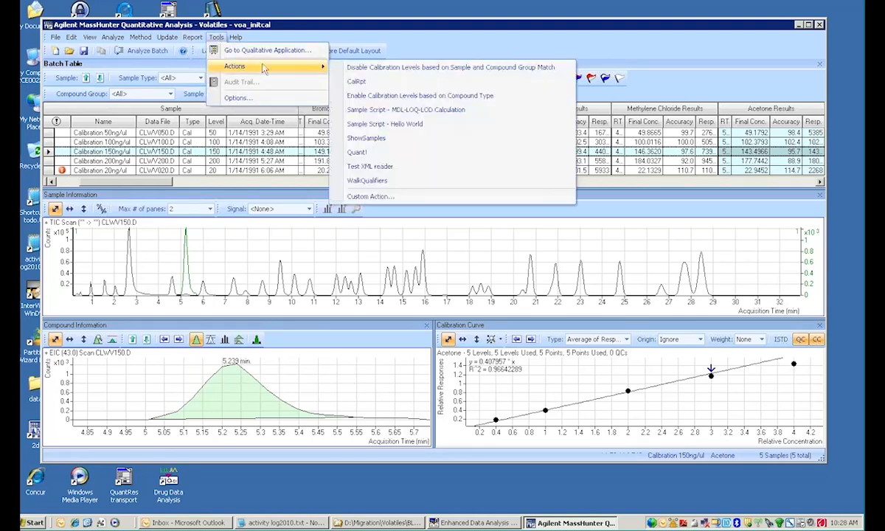
left_click(354, 82)
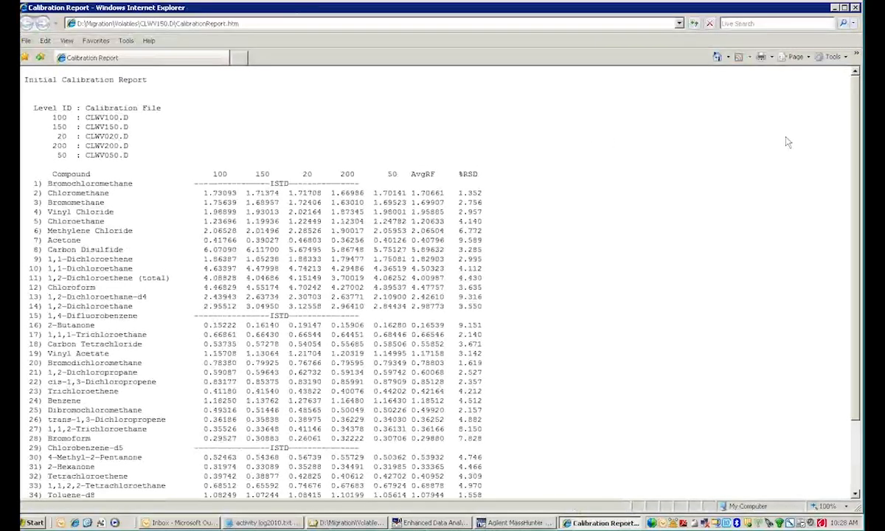
scroll(853, 144, "down", 2)
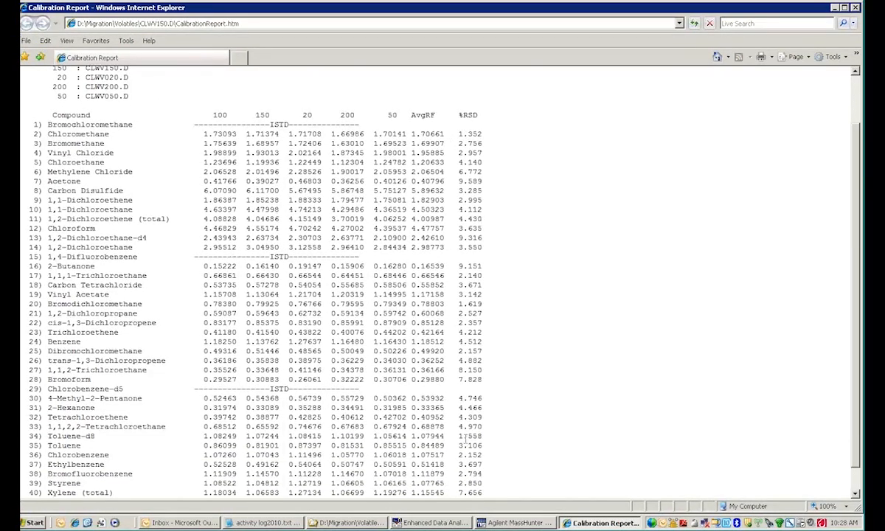
Switch to Enhanced Data Analysis with the VOALIST.M method loaded.
left_click(427, 522)
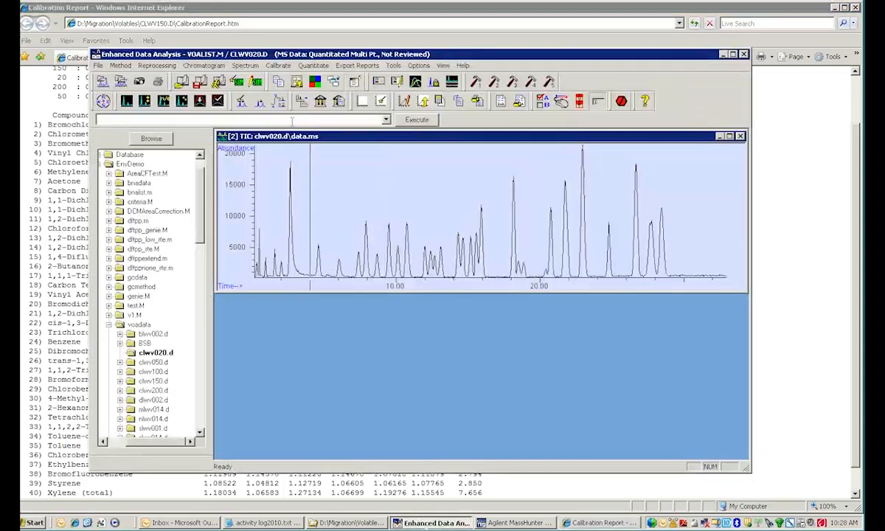
left_click(278, 65)
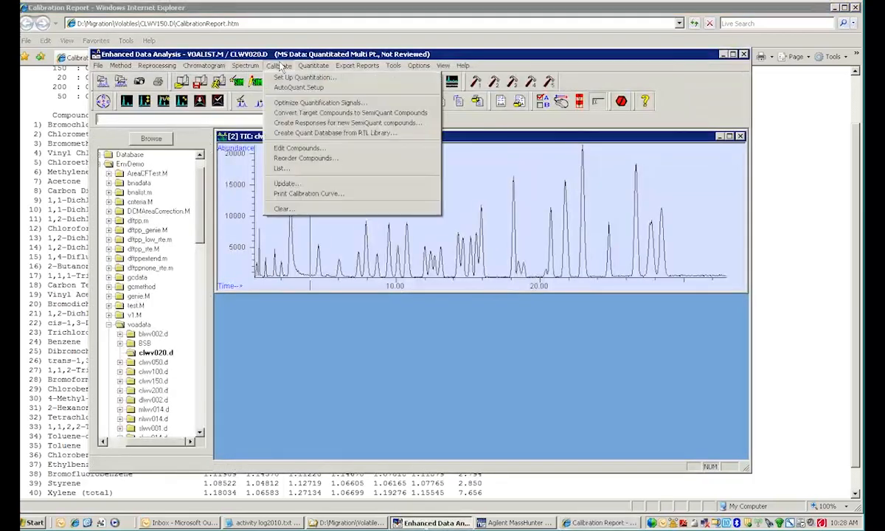
left_click(281, 168)
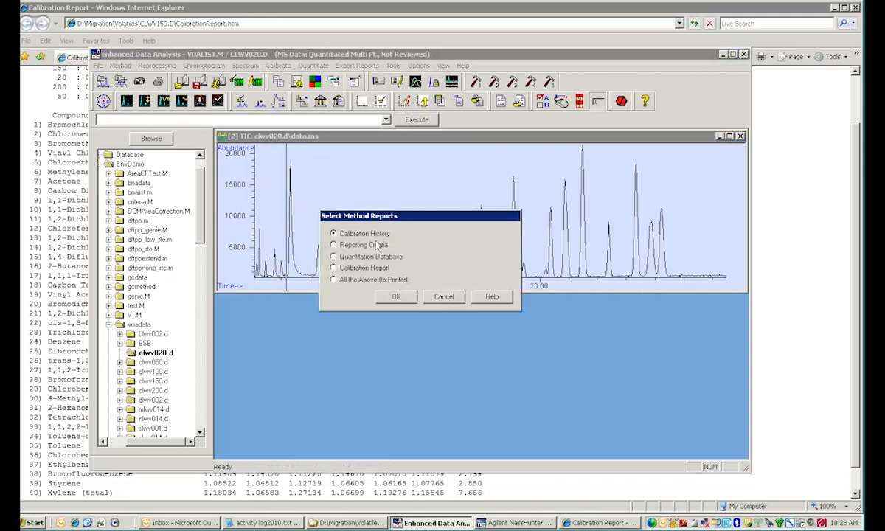
left_click(444, 297)
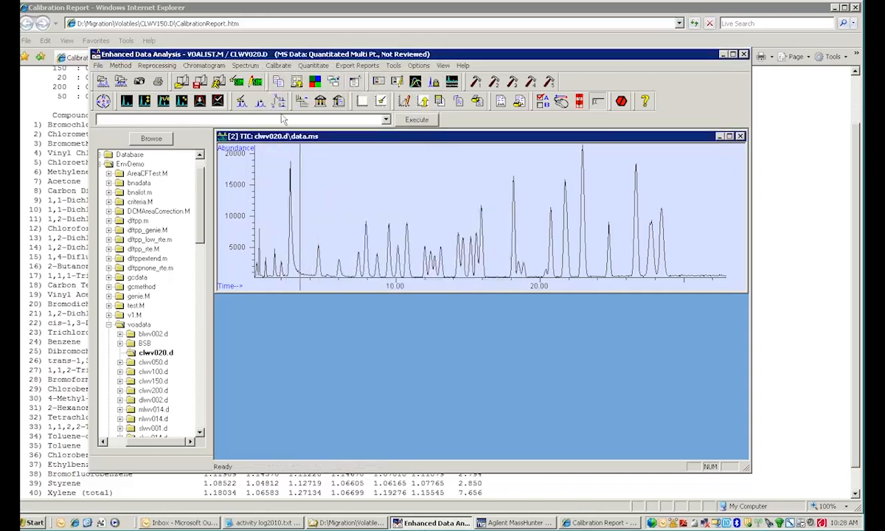
Generate the Response Factor Report for voalist.m with a typed command and highlight the %RSD of Methylene Chloride.
type("calp")
key("Return")
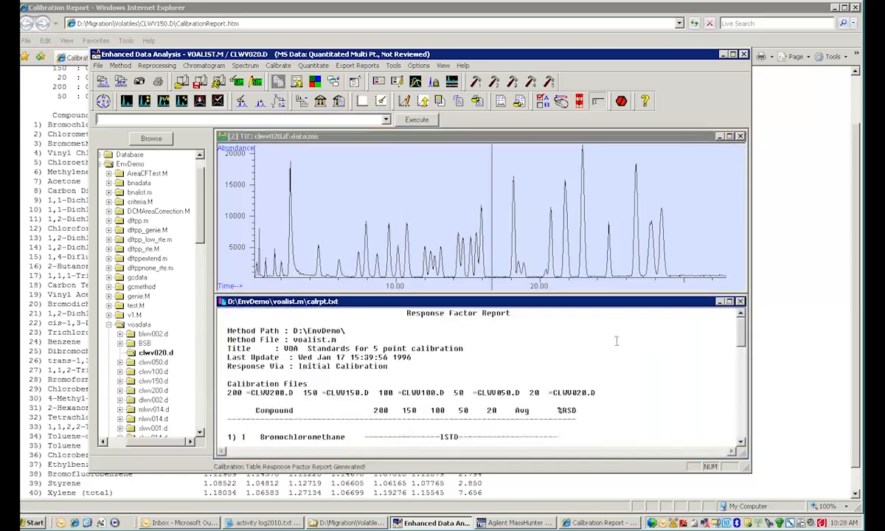
left_click_drag(743, 336, 742, 355)
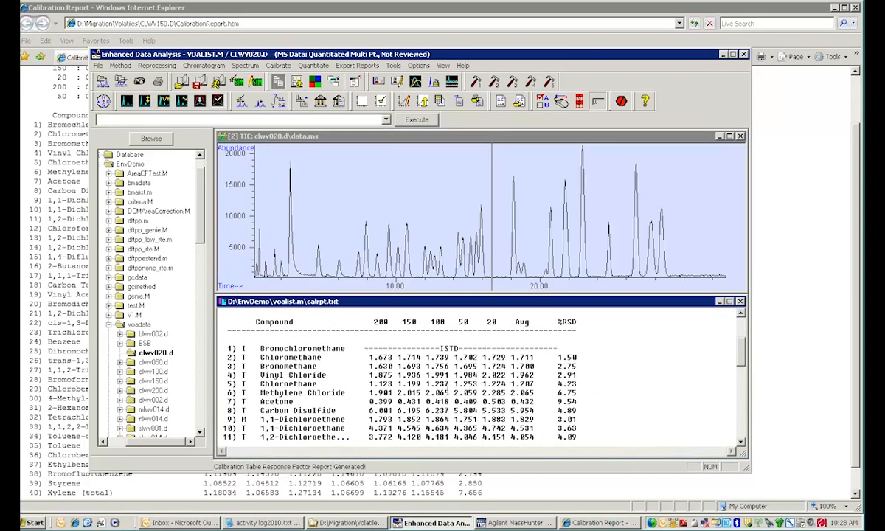
left_click_drag(558, 392, 580, 392)
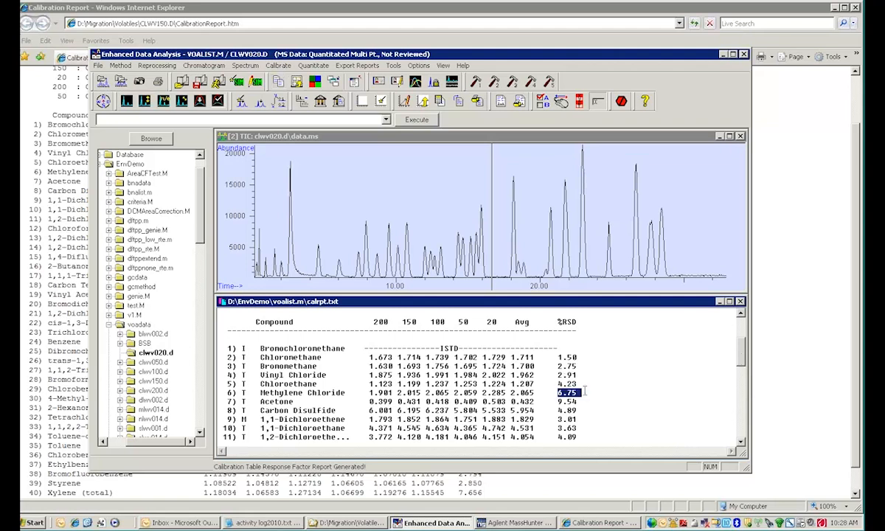
Compare the Methylene Chloride %RSD in the Initial Calibration Report, and return to the voa_initcal batch in MassHunter Quantitative Analysis.
left_click(796, 371)
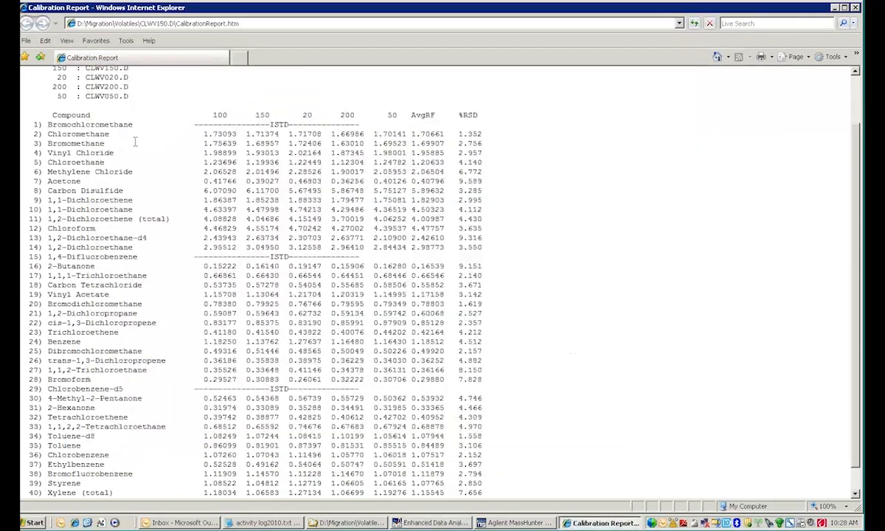
left_click_drag(455, 171, 500, 171)
left_click(834, 8)
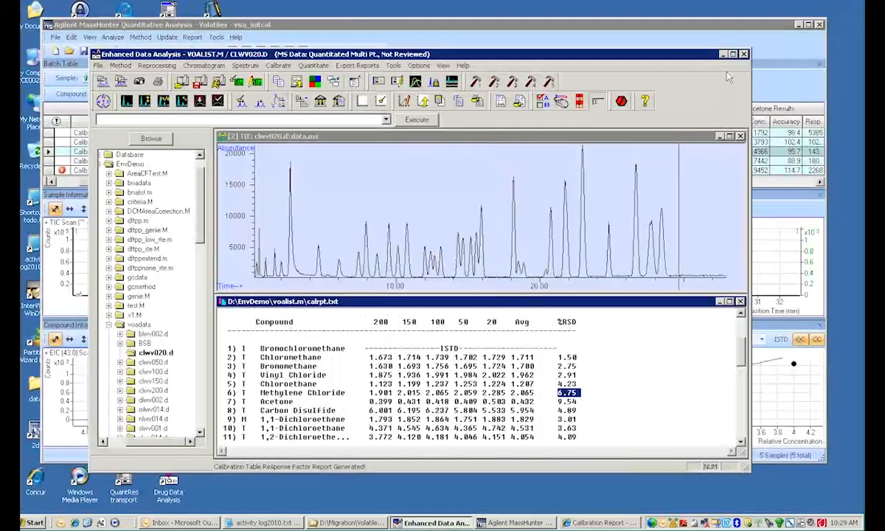
left_click(678, 48)
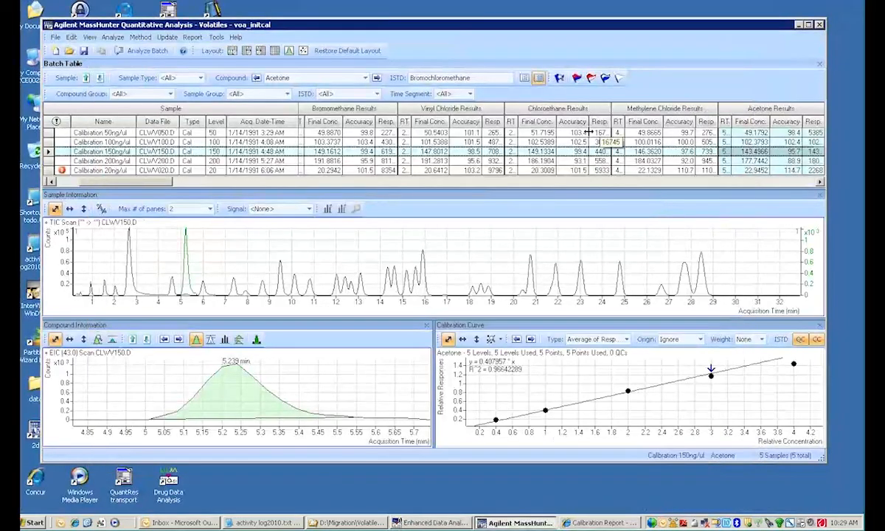